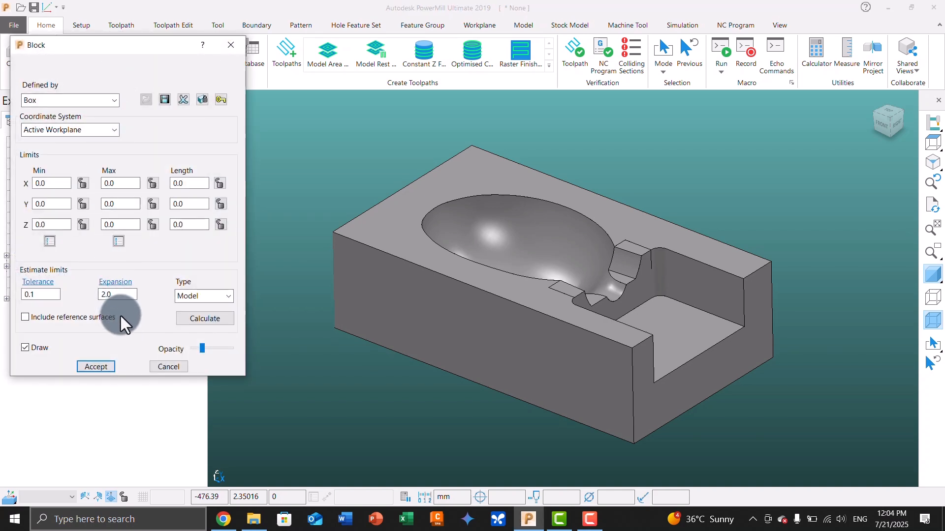
Step: Calculate a box block around the model with an expansion of 2.0 and accept it
double_click(118, 295)
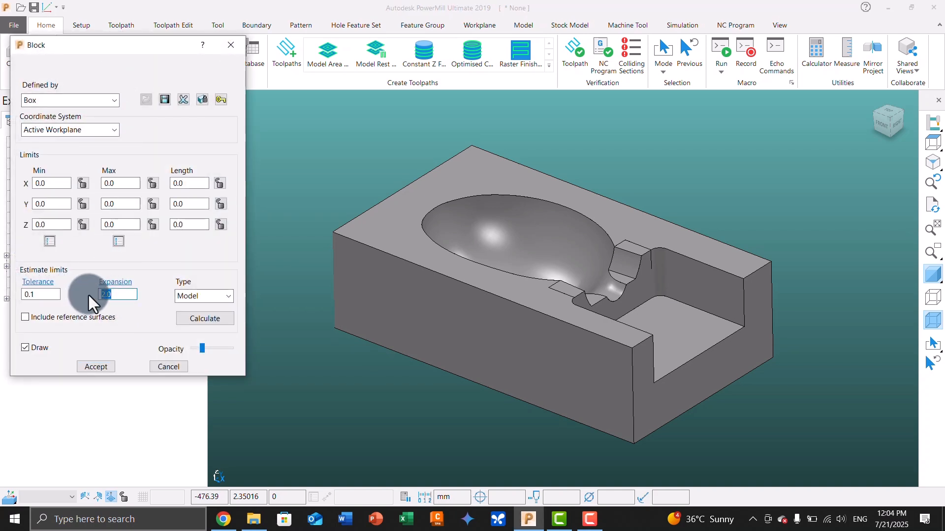
left_click(214, 319)
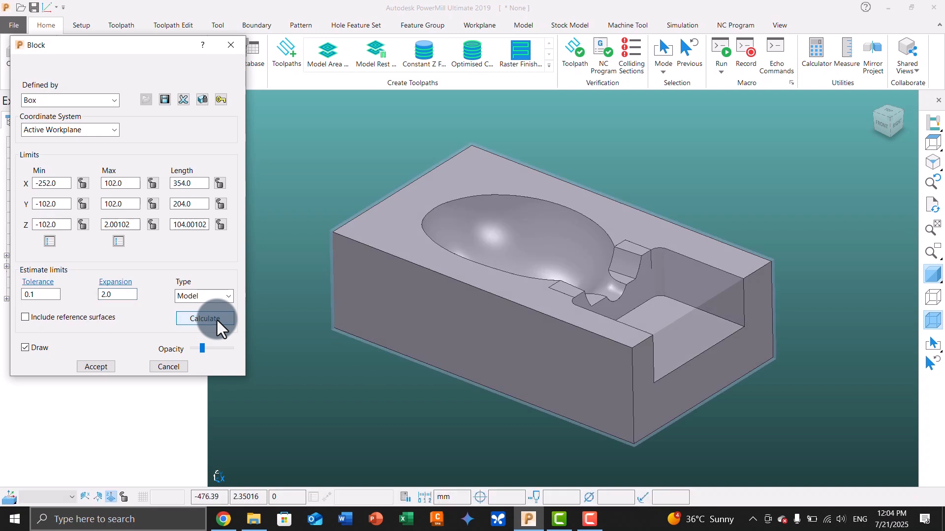
left_click(96, 368)
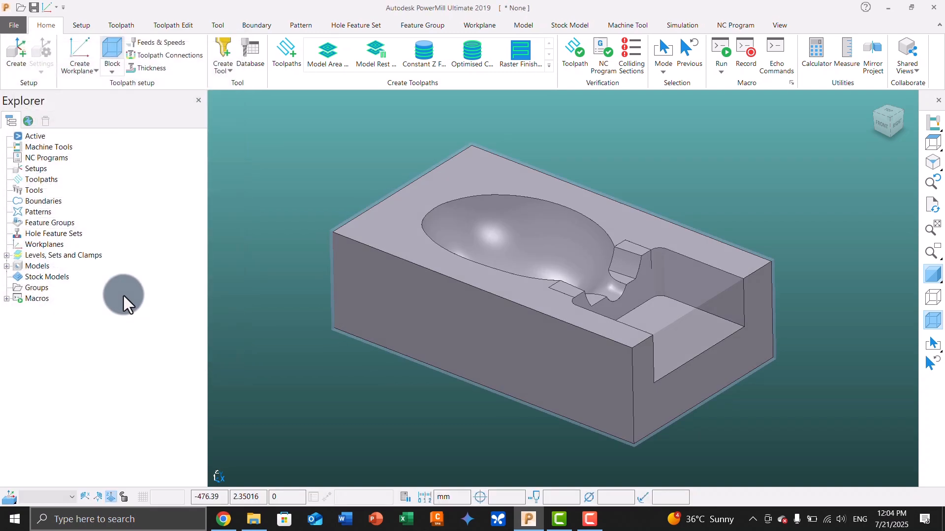
Step: Create a workplane positioned on the block at the centre of its top face
left_click(75, 63)
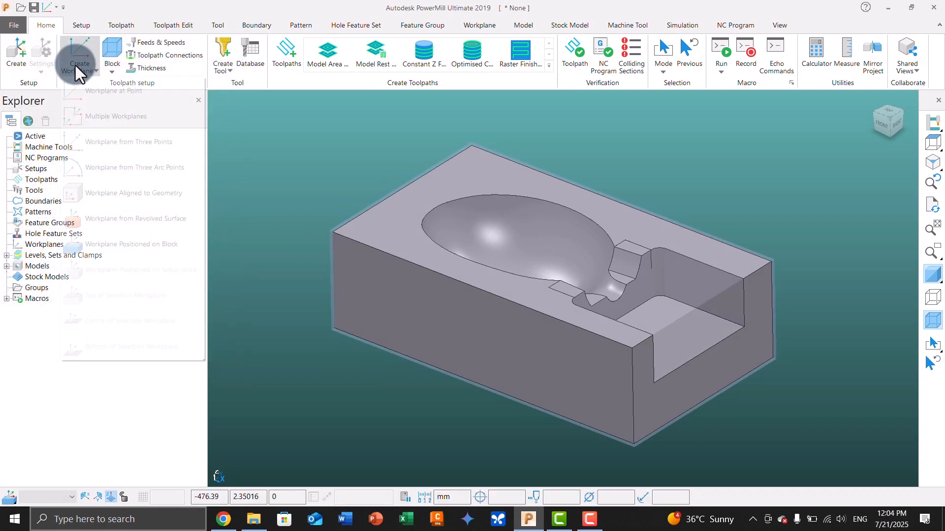
left_click(109, 240)
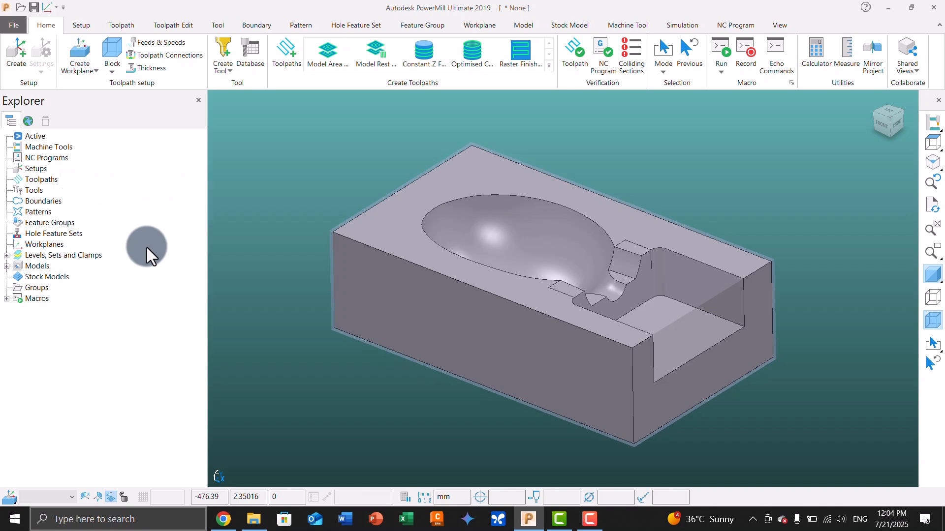
left_click(561, 246)
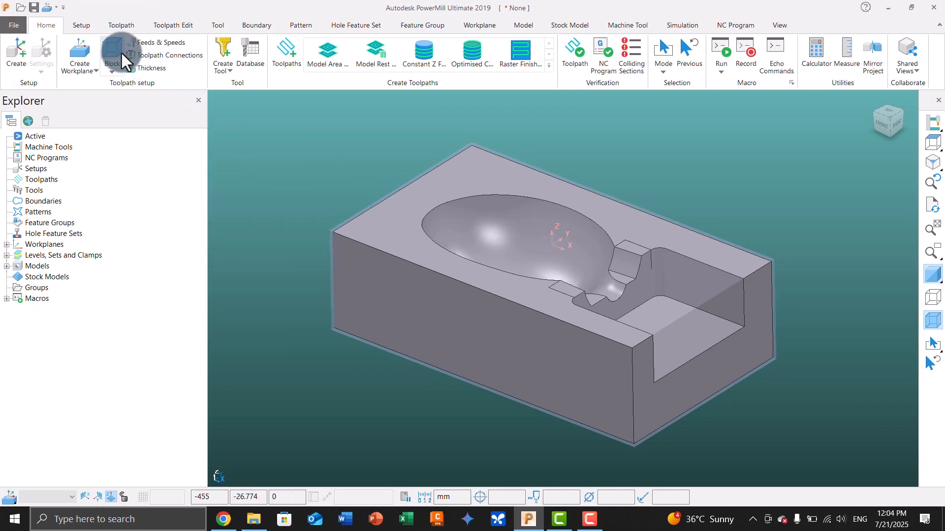
Step: Activate the workplane at the block's top centre
right_click(566, 235)
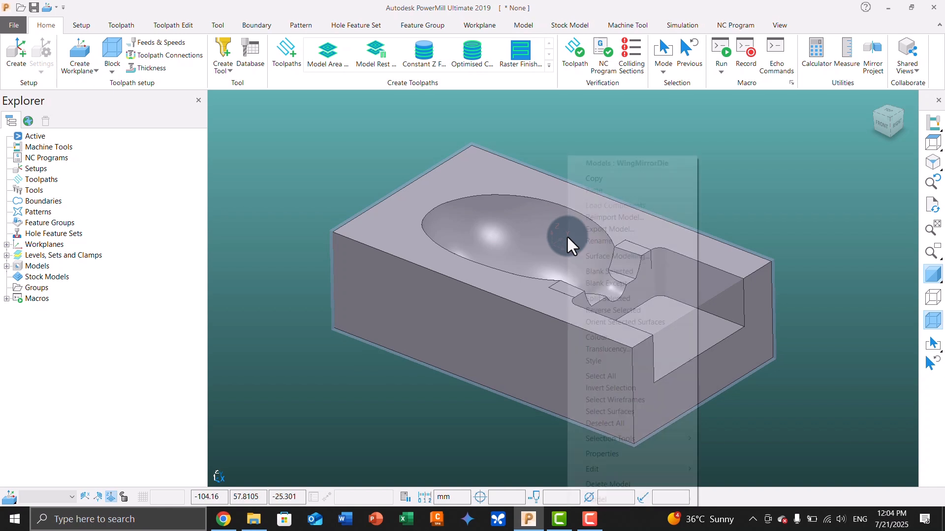
right_click(555, 239)
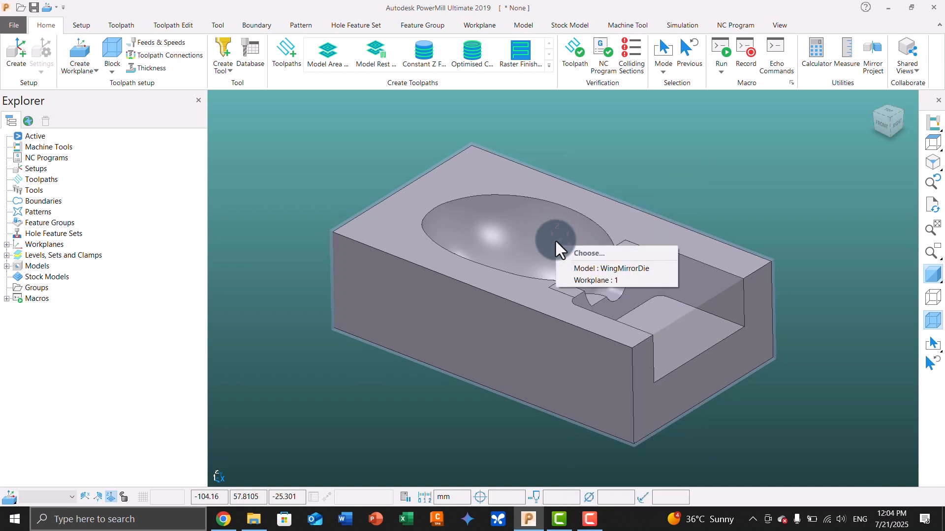
left_click(597, 279)
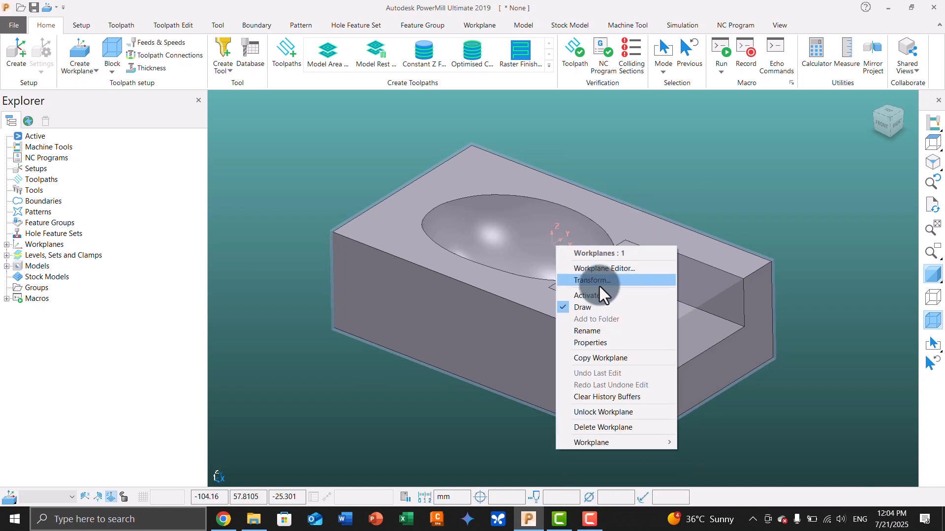
left_click(595, 295)
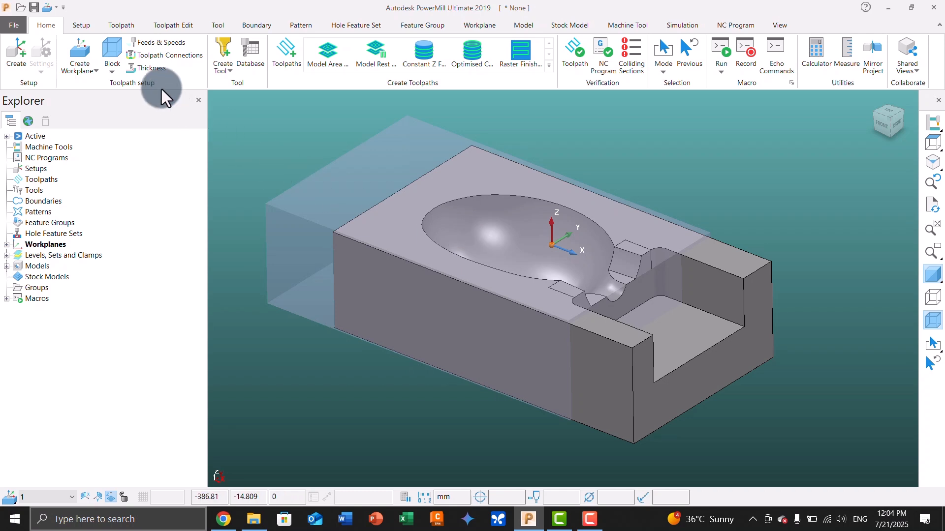
Step: Recalculate the block around the model relative to the active workplane and accept it
left_click(110, 50)
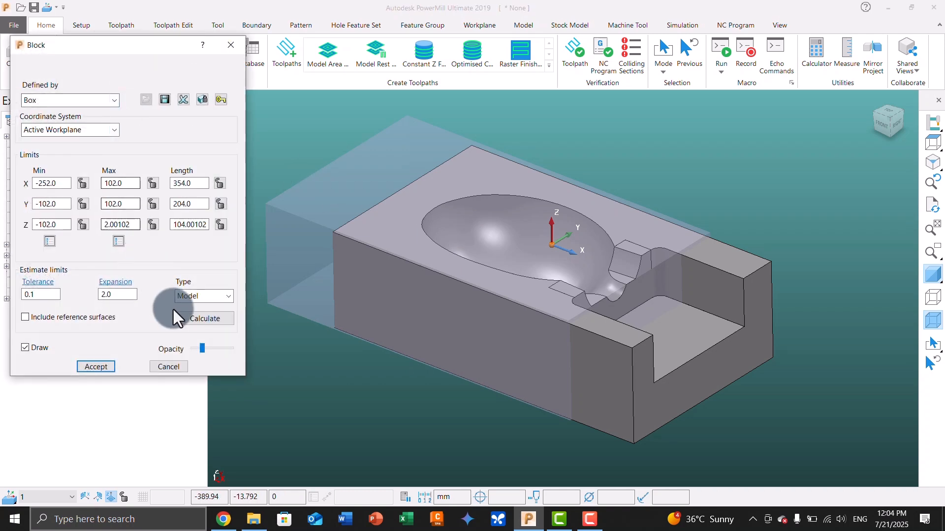
left_click(193, 319)
left_click(96, 366)
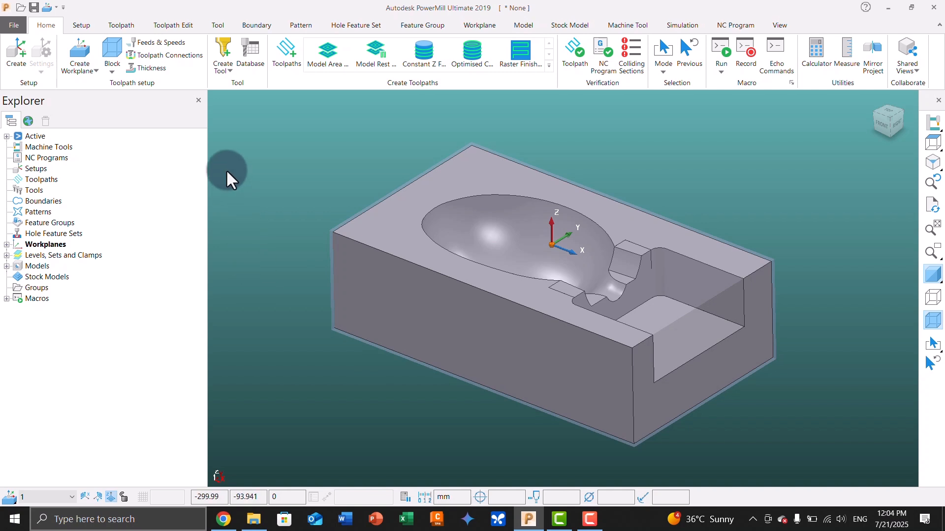
Step: Create a Form tool and import its tip profile from the file "tool" in the youtube\powermill folder on drive G
left_click(221, 64)
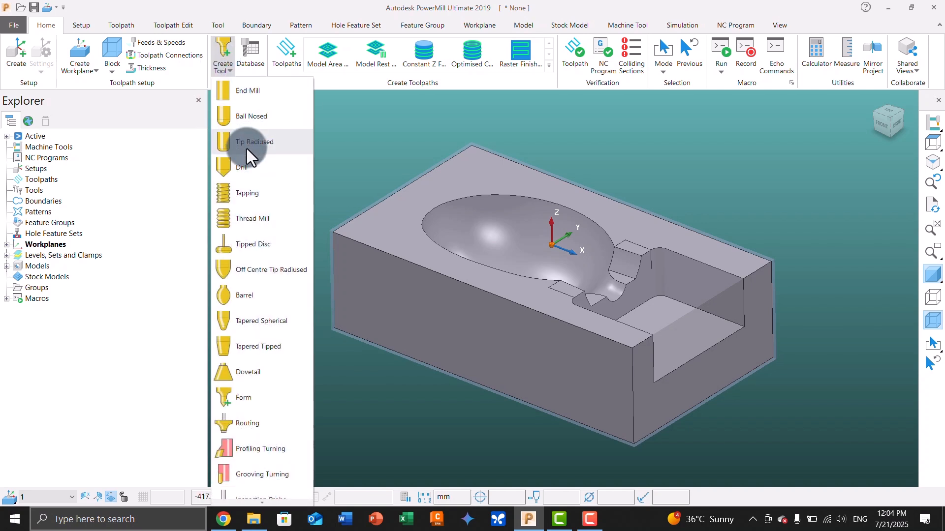
left_click(279, 407)
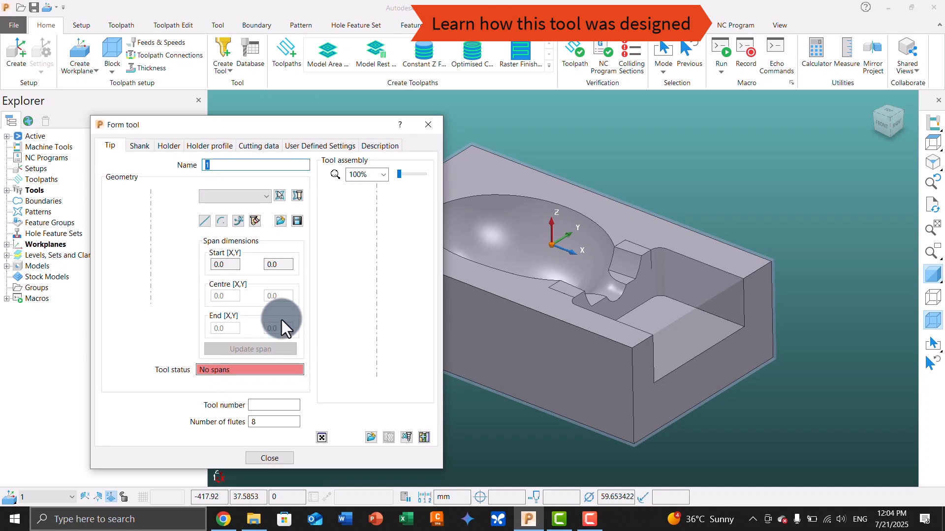
left_click(280, 221)
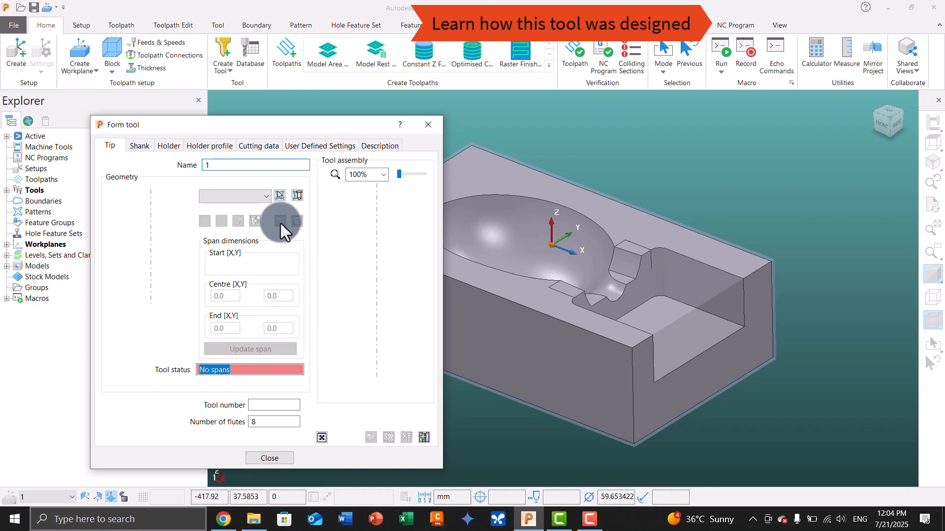
left_click(267, 232)
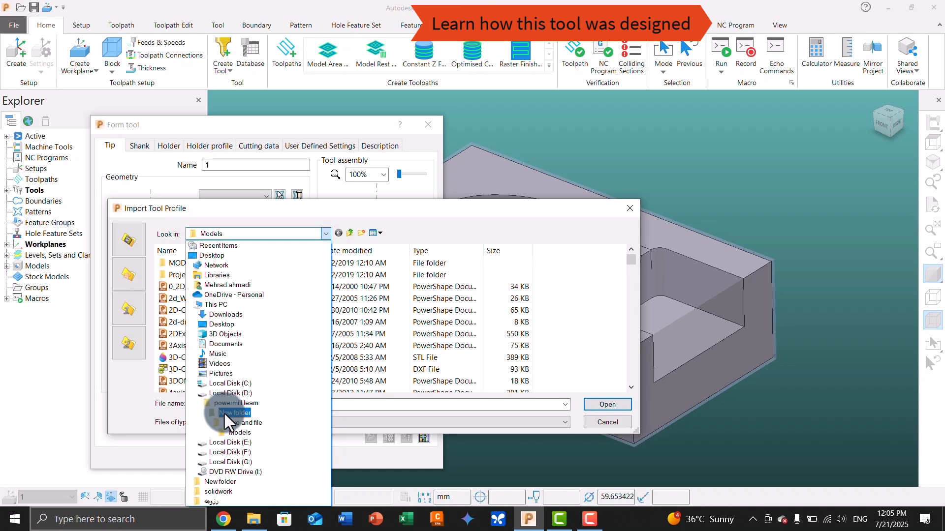
left_click(228, 462)
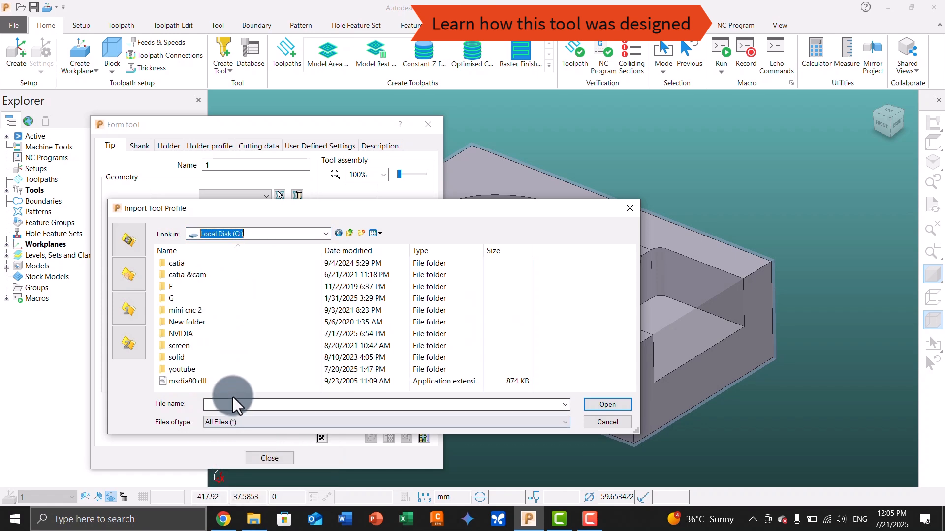
double_click(229, 370)
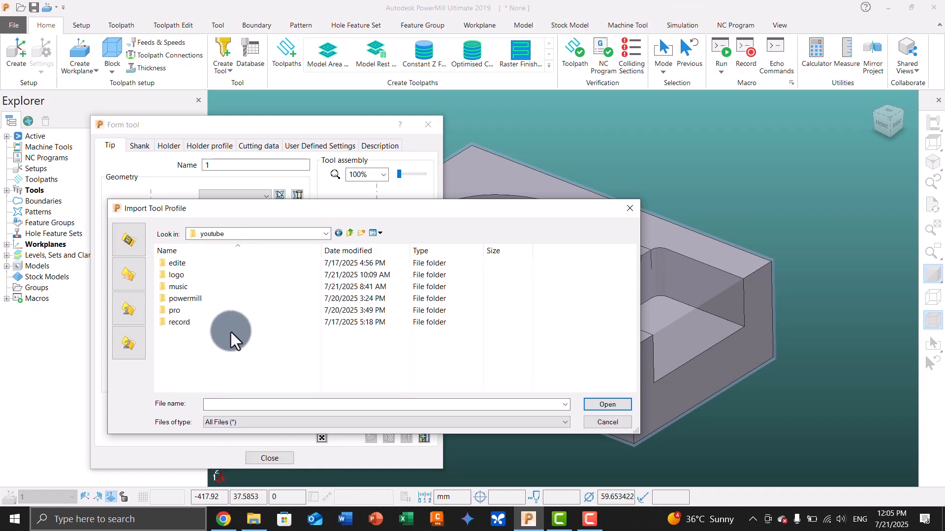
double_click(232, 298)
left_click(228, 288)
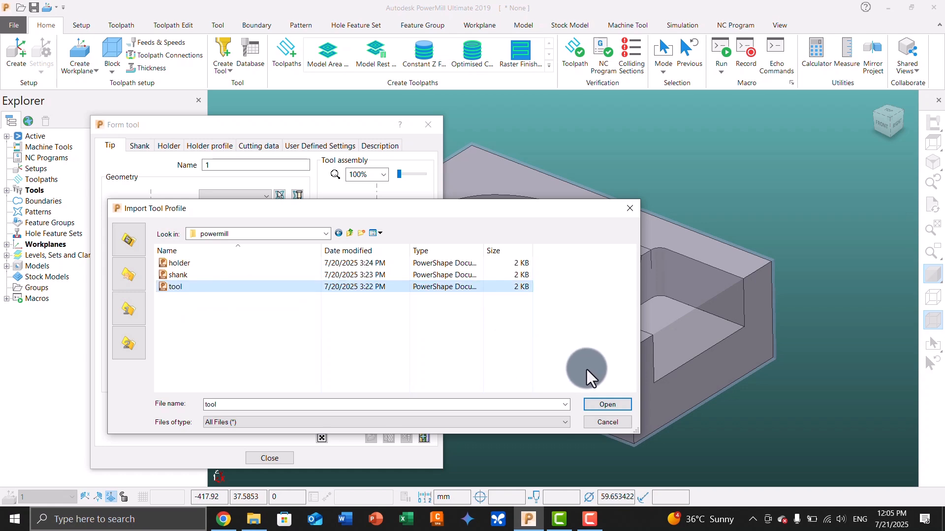
left_click(609, 401)
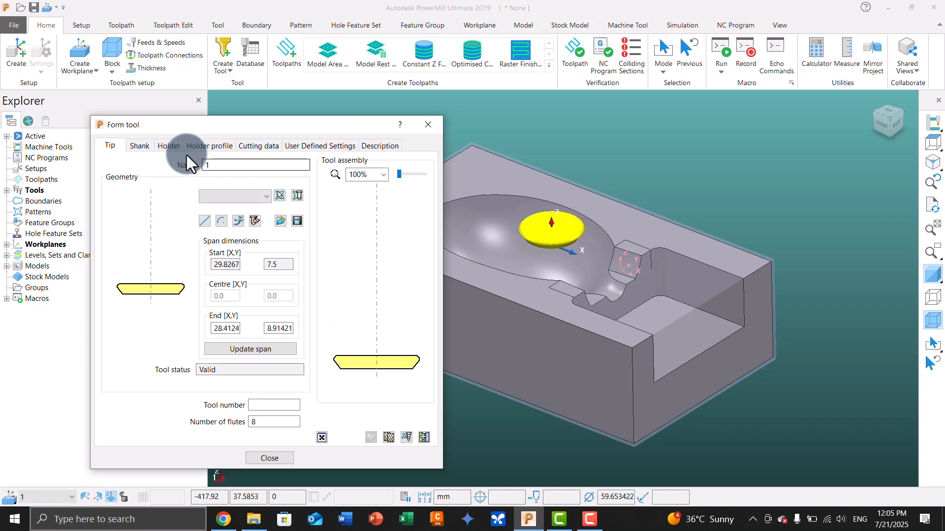
Step: Import the form tool's shank from the file "shank"
left_click(140, 147)
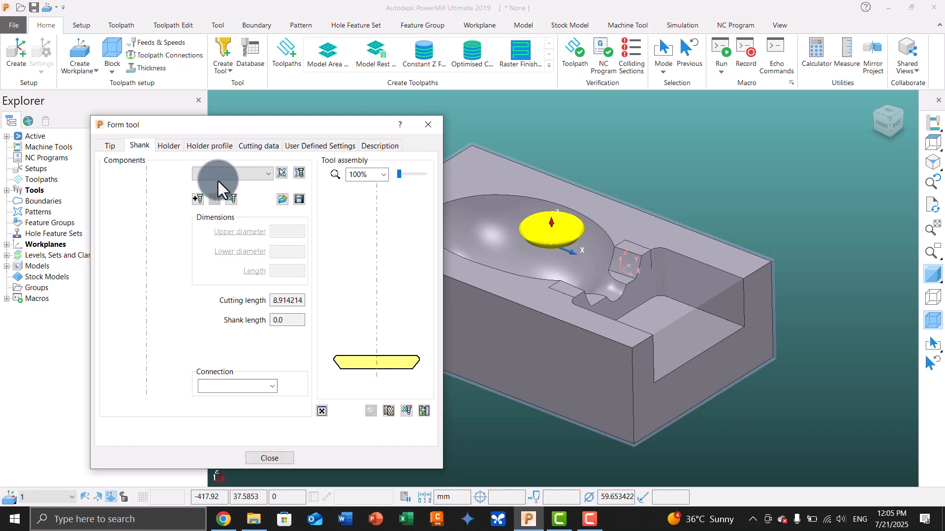
left_click(283, 200)
left_click(209, 274)
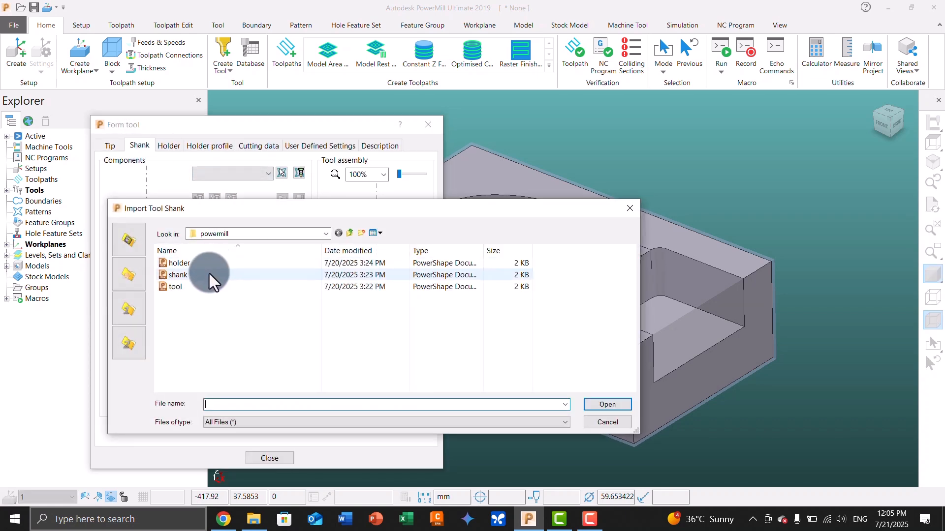
left_click(600, 403)
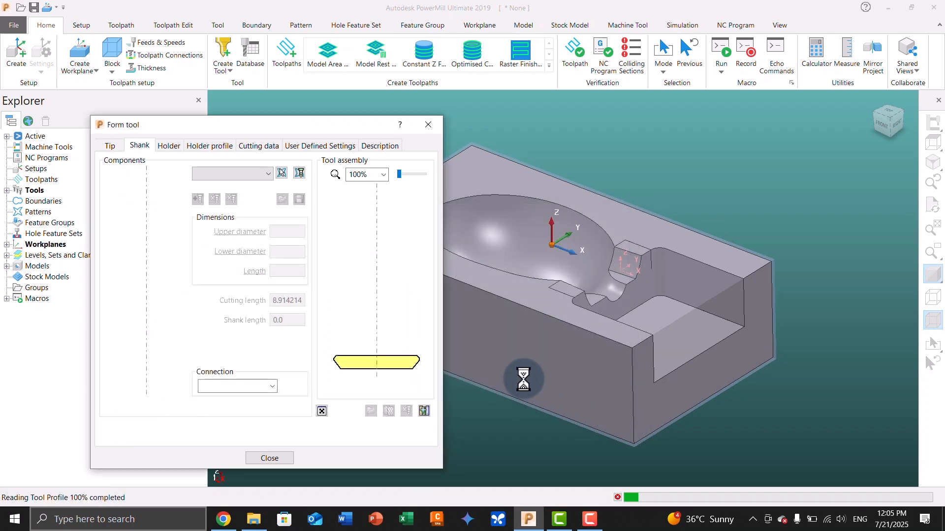
Step: Import the form tool's holder from the file "holder"
left_click(168, 143)
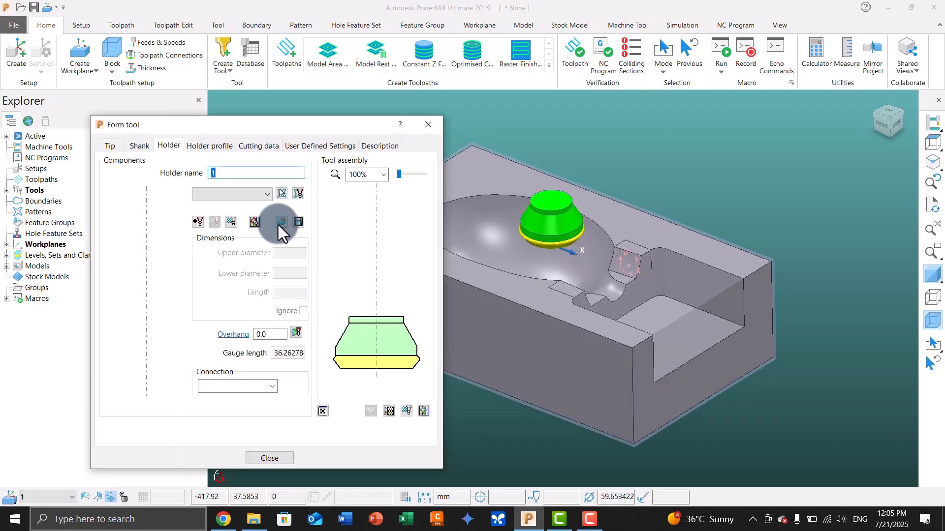
left_click(279, 223)
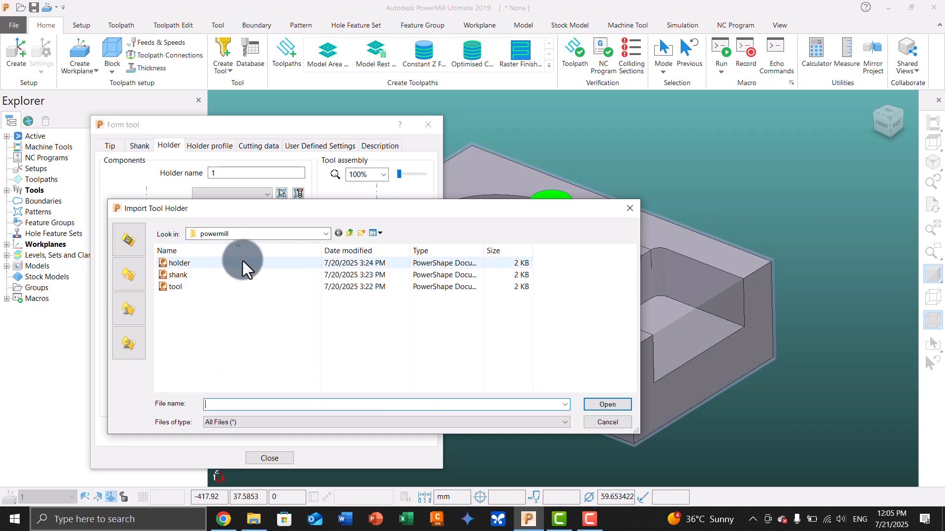
left_click(237, 264)
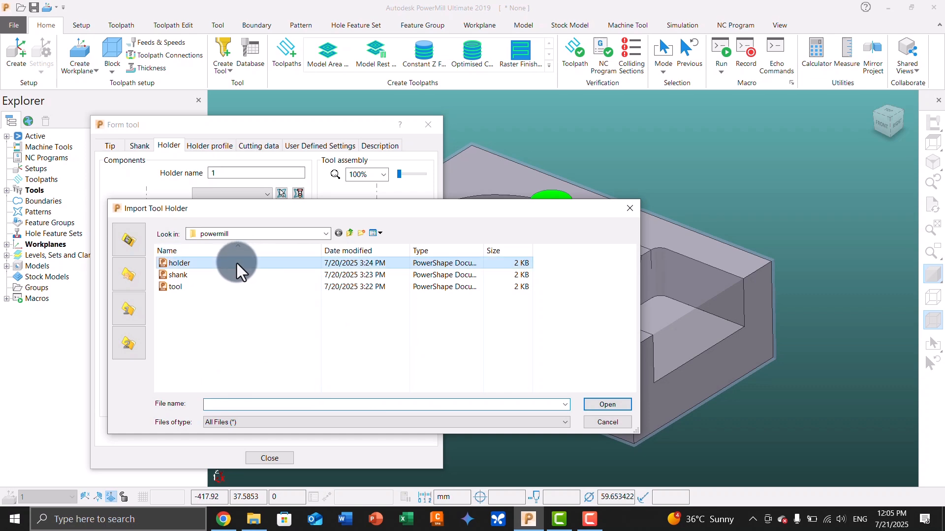
left_click(618, 404)
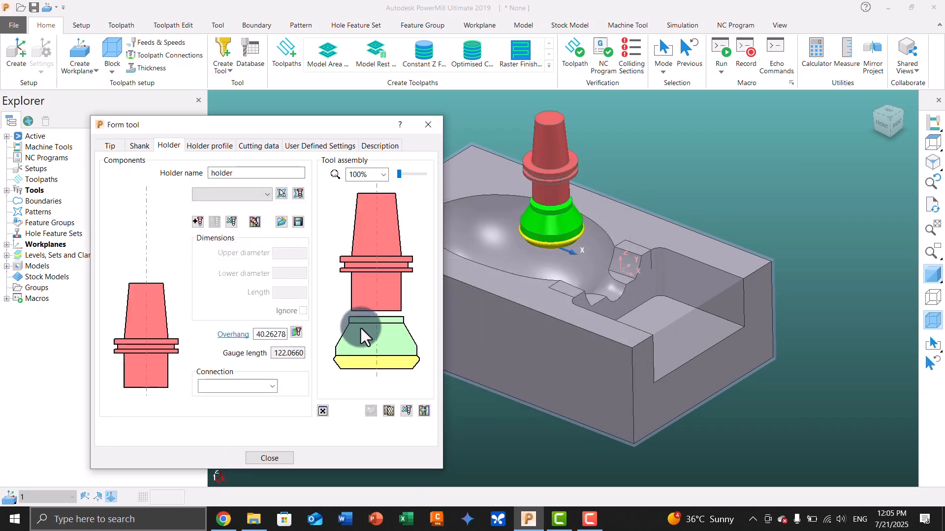
Step: Set the holder's overhang to 36
double_click(279, 334)
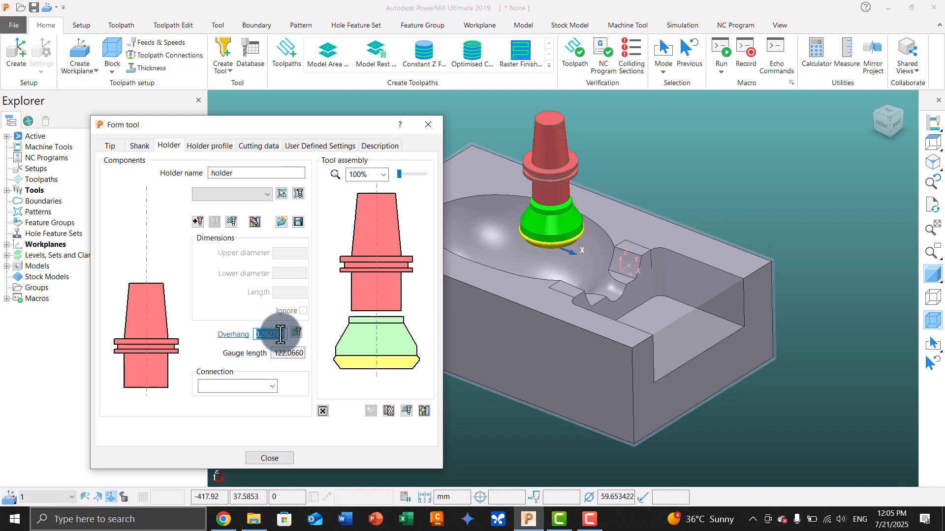
type("36")
key("Return")
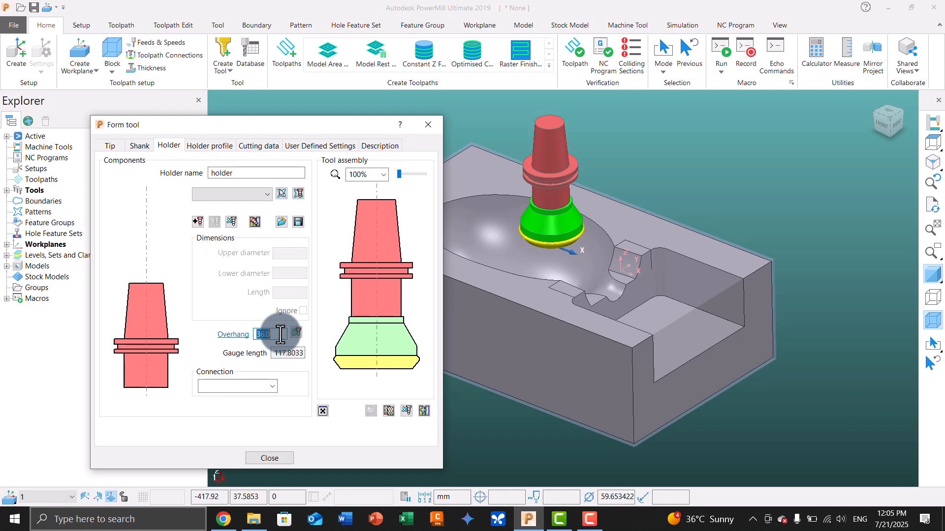
left_click(172, 297)
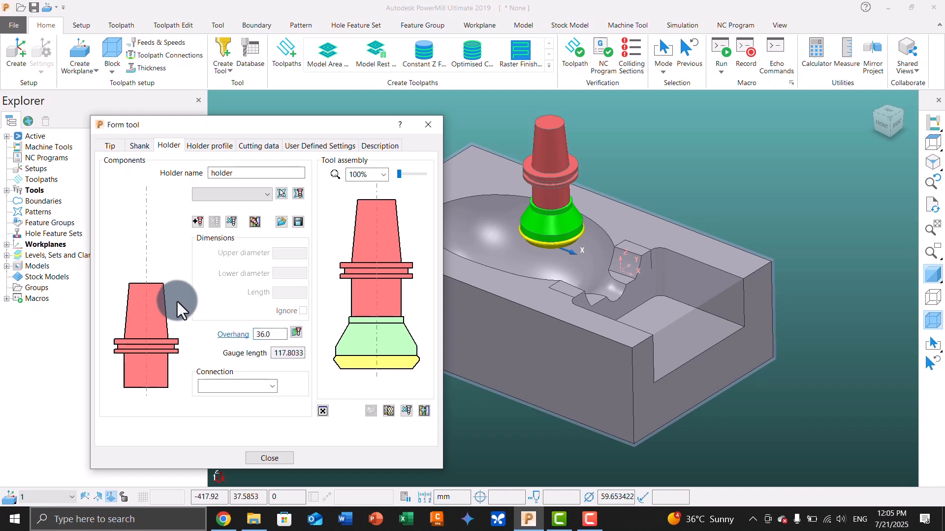
Step: Assign tool number 1 to the form tool and finish the tool definition
left_click(117, 149)
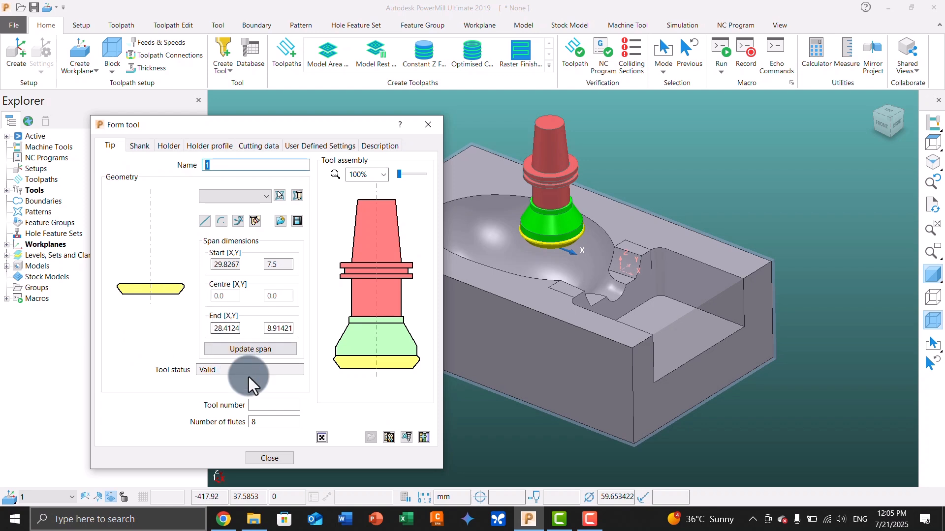
left_click(277, 405)
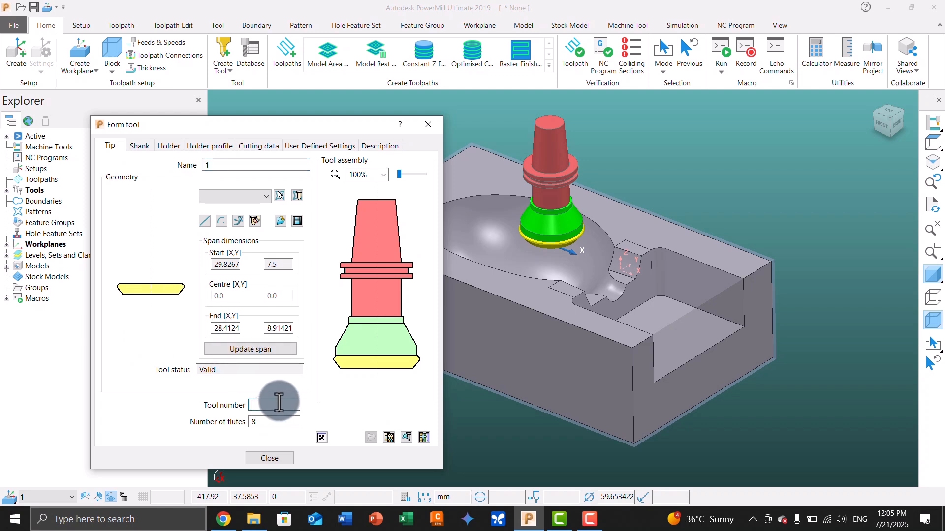
type("1")
left_click(259, 422)
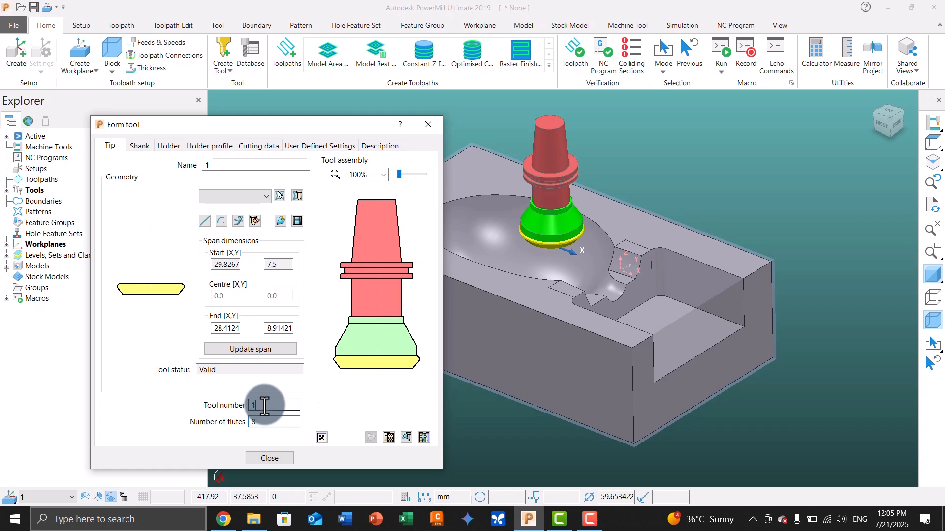
left_click(264, 405)
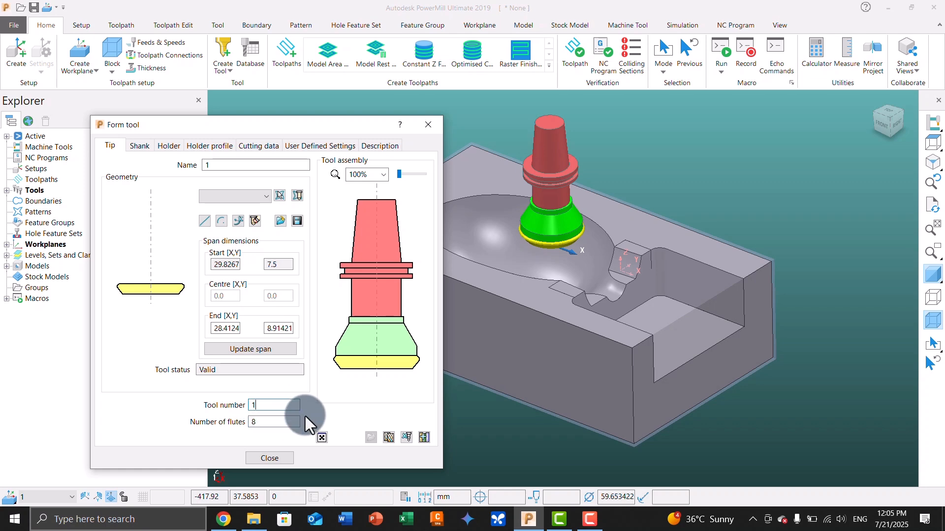
left_click(276, 458)
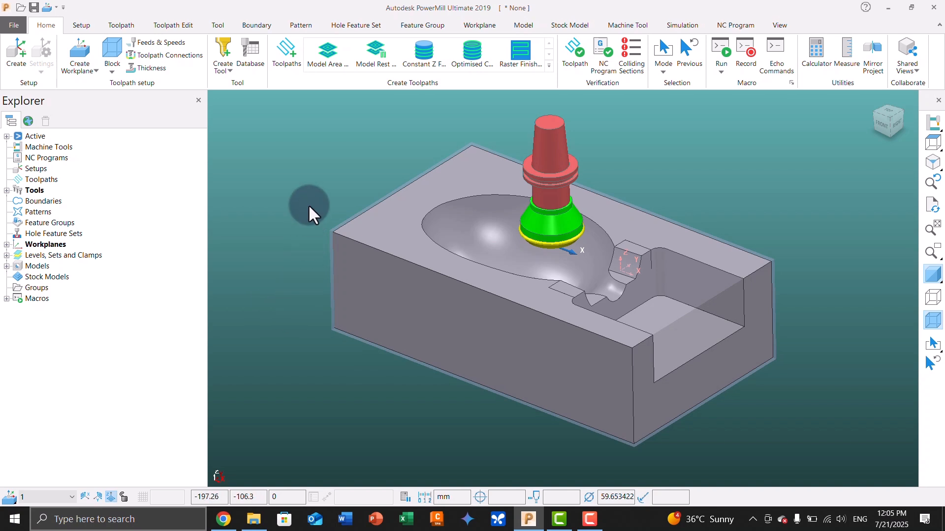
Step: Create a new Face Milling toolpath from the curve machining strategies
left_click(293, 67)
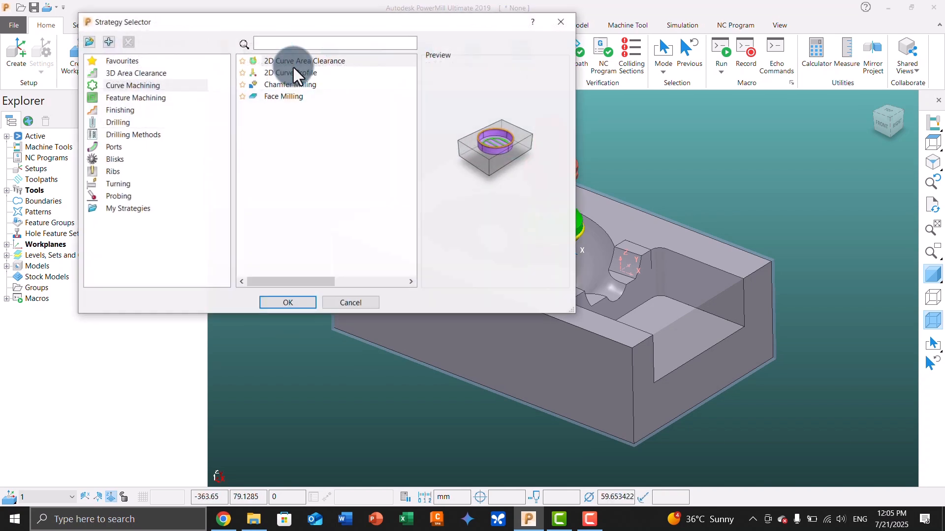
left_click(288, 98)
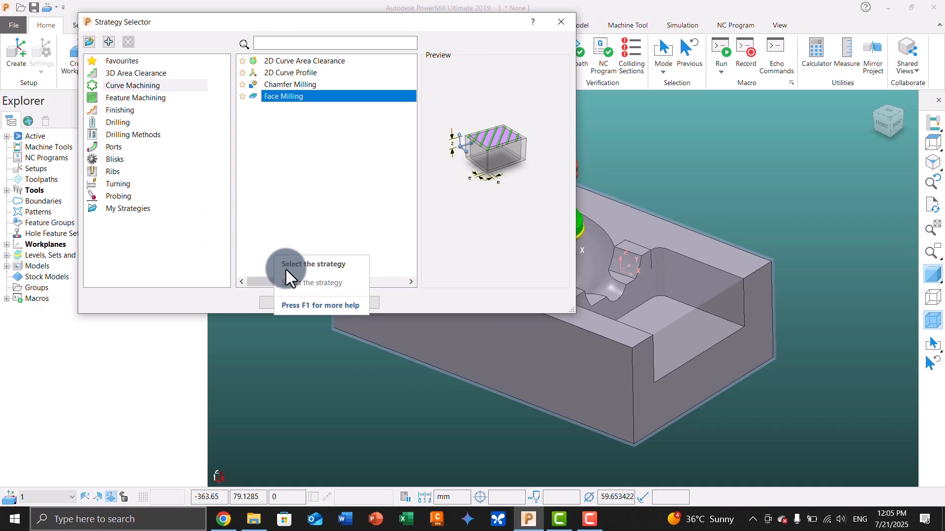
left_click(261, 302)
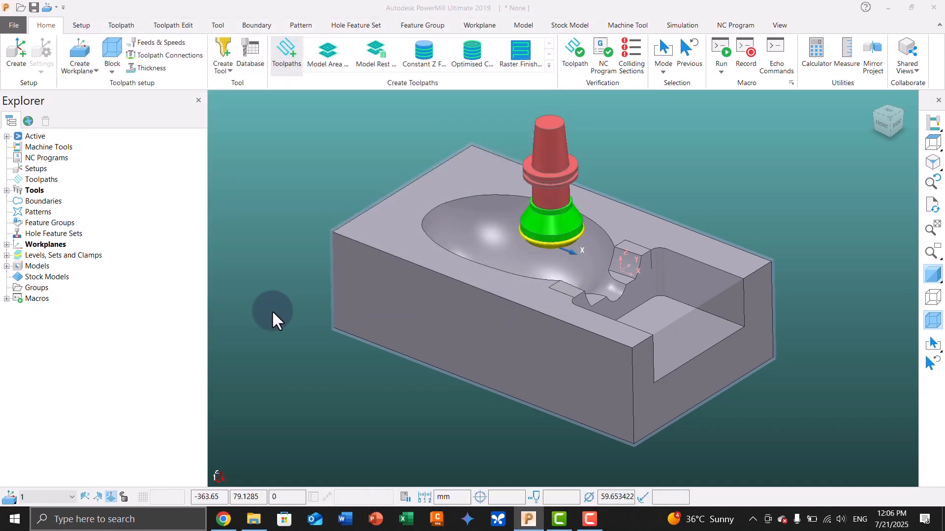
Step: Delete the extra workplanes 1_1, 1_2 and 1_3, keeping workplane 1
left_click(7, 245)
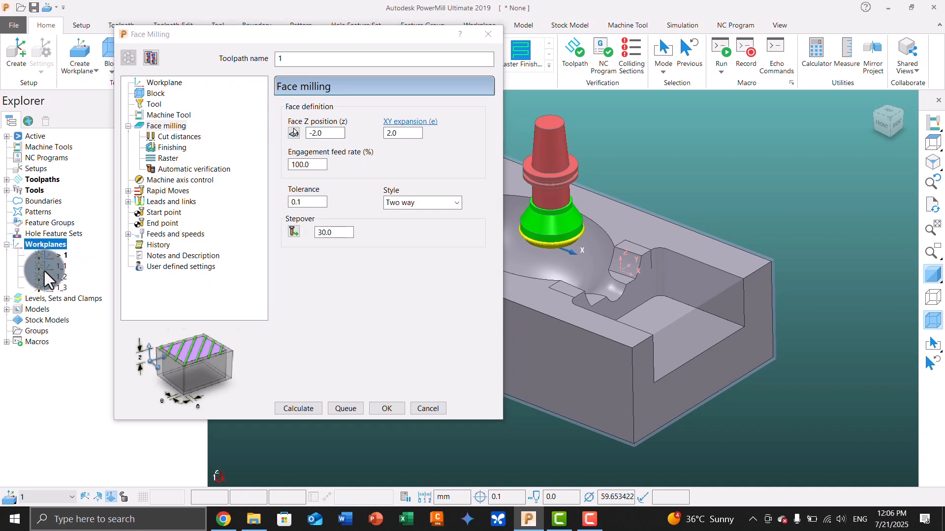
left_click(49, 289)
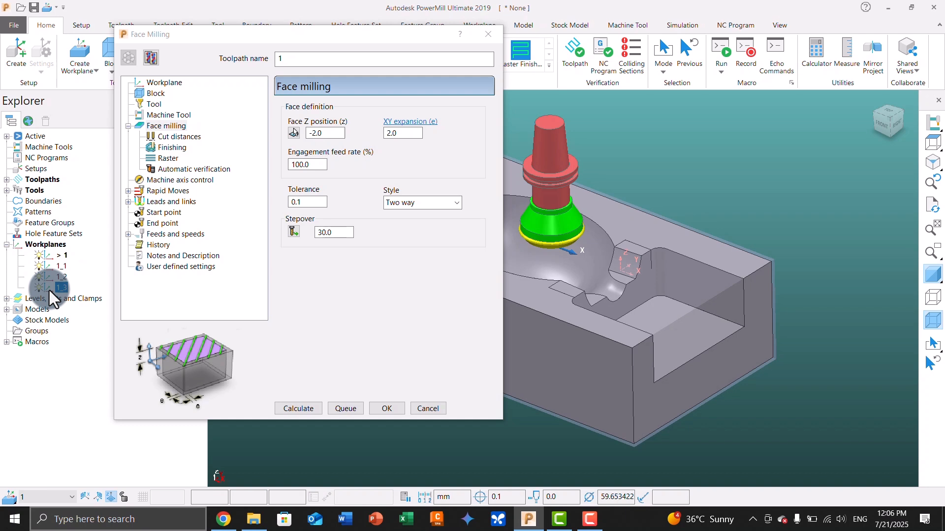
key("Delete")
key("Delete")
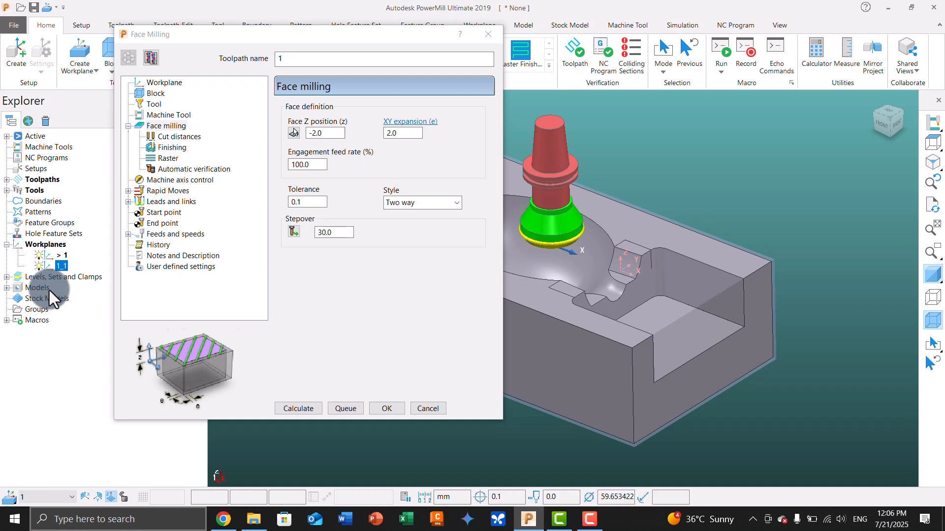
key("Delete")
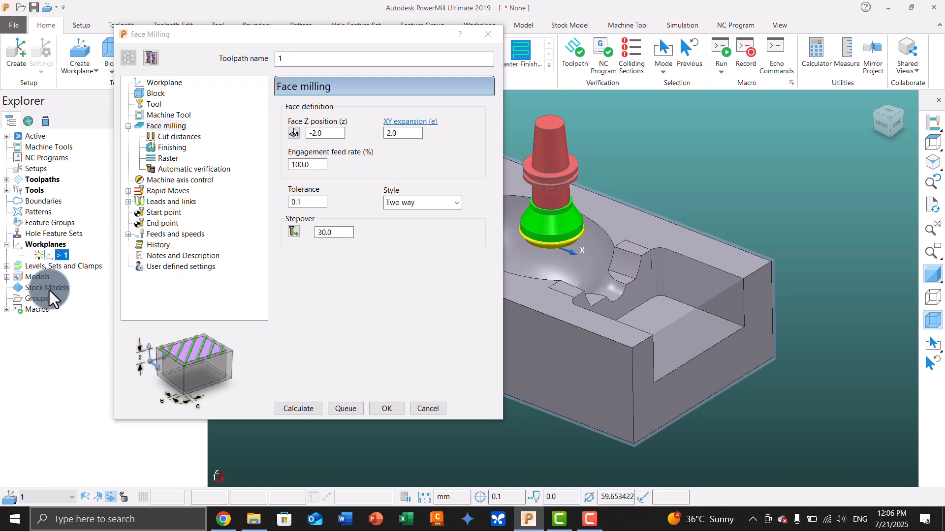
left_click(197, 285)
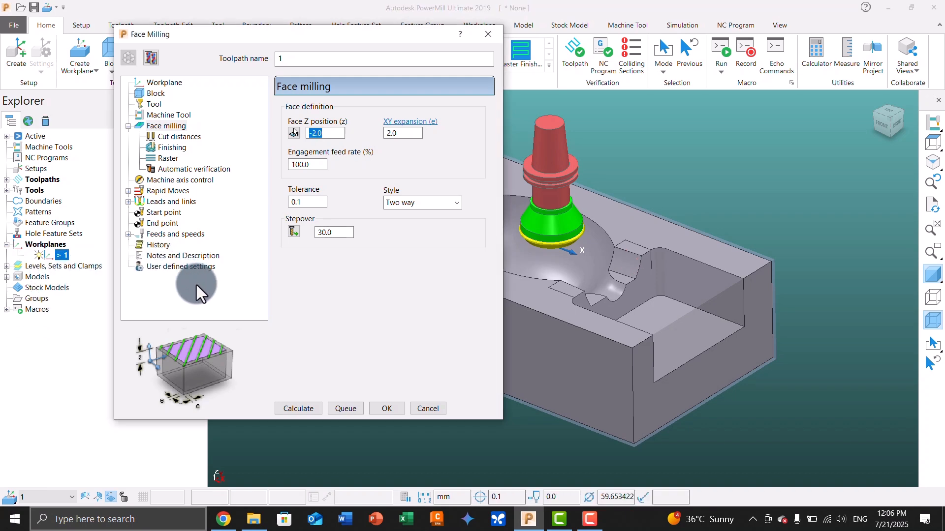
Step: Pick the face Z height at the block's upper corner and set the face Z position to -2.0
left_click(165, 83)
left_click(149, 93)
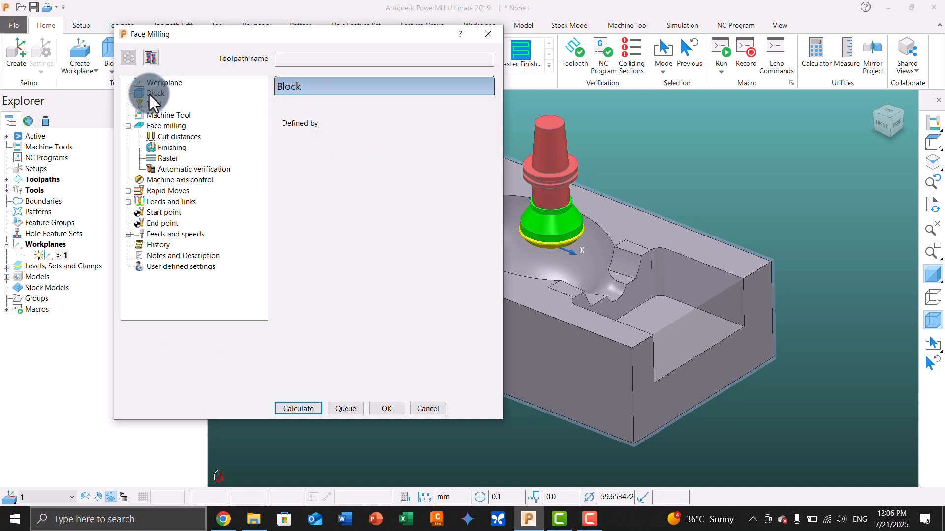
left_click(154, 105)
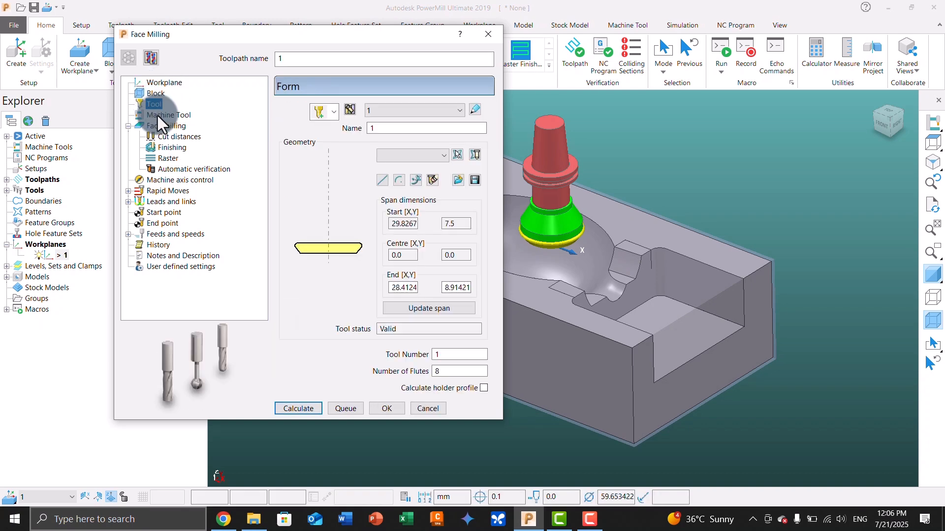
left_click(157, 115)
left_click(162, 125)
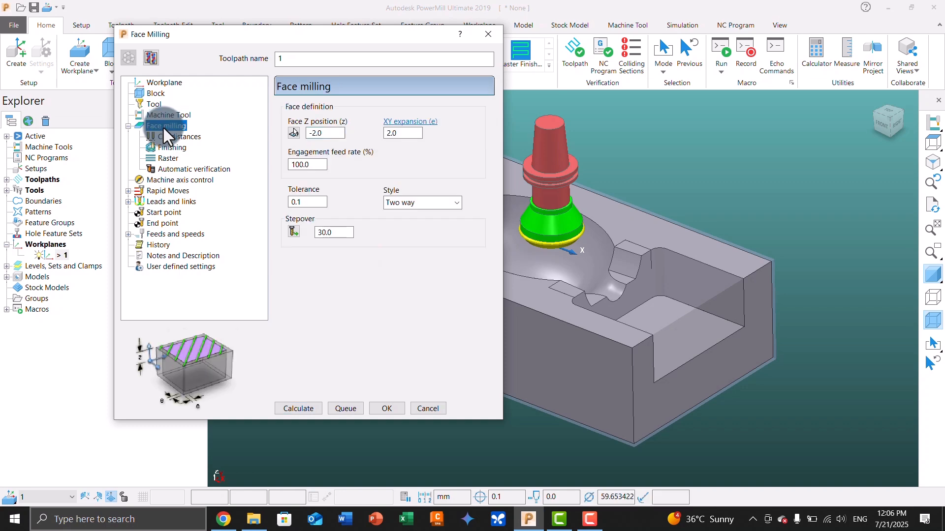
left_click(291, 133)
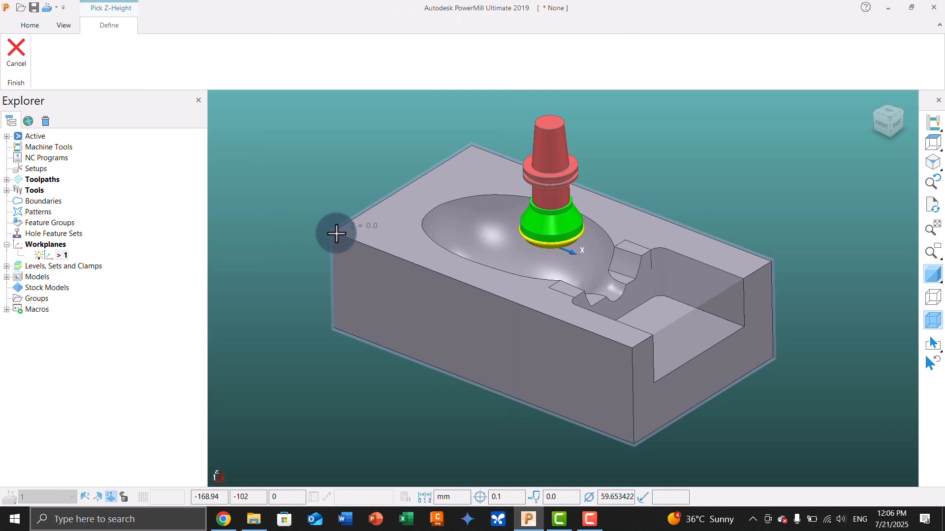
left_click(334, 231)
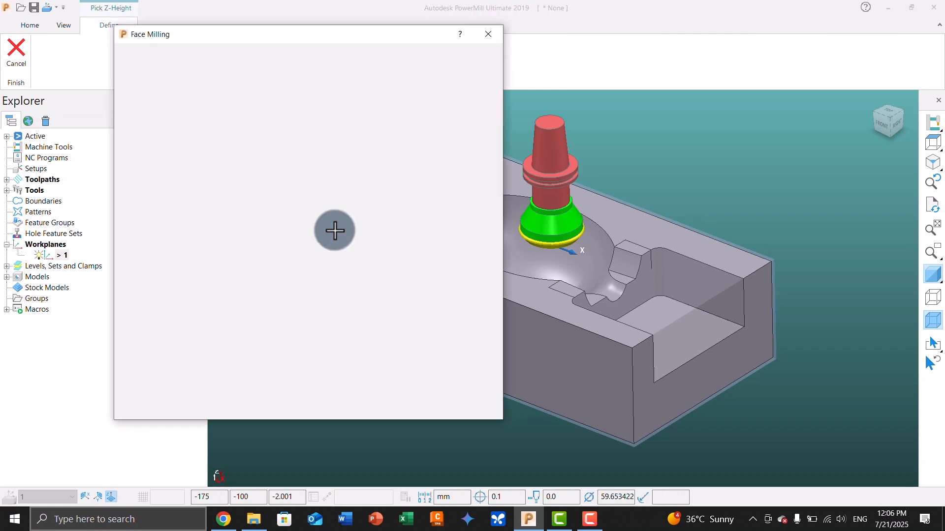
left_click_drag(343, 132, 317, 138)
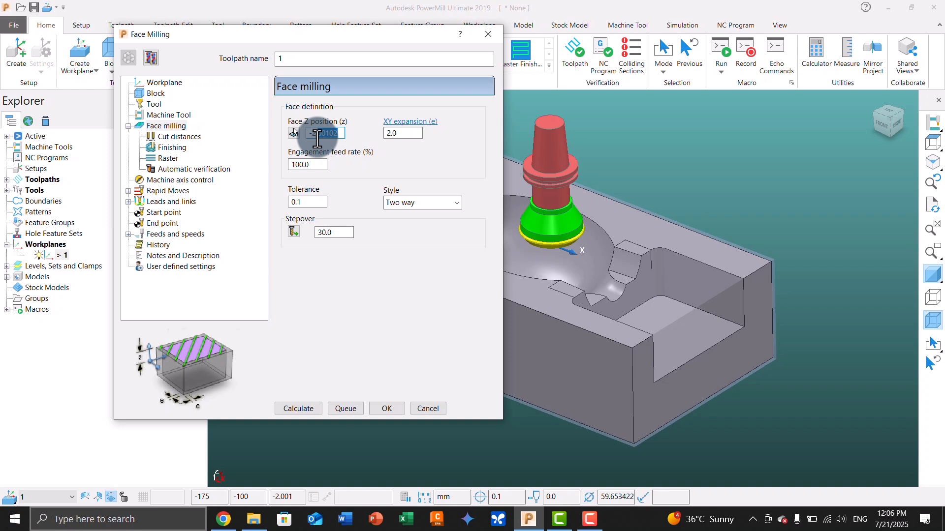
type("0")
left_click(402, 134)
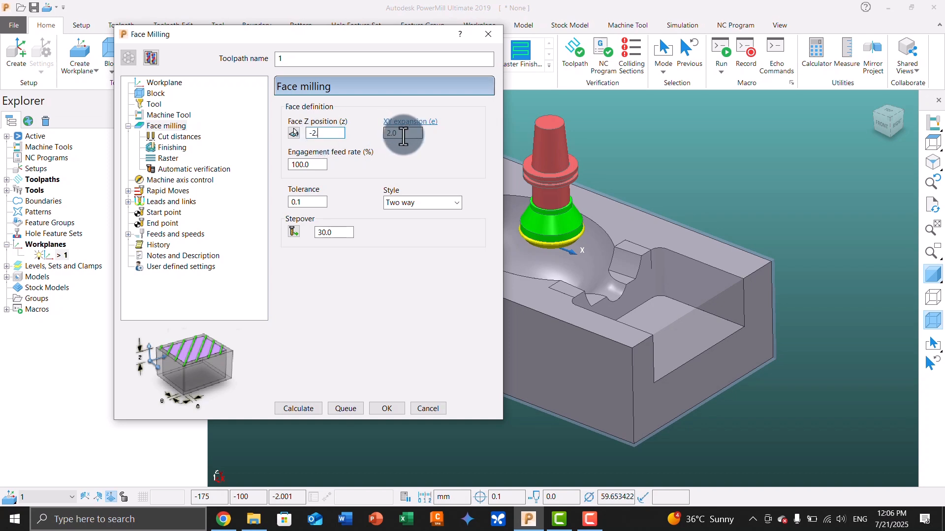
Step: Choose the Two way style for face milling and keep the stepover at 30.0
left_click(400, 203)
left_click(403, 227)
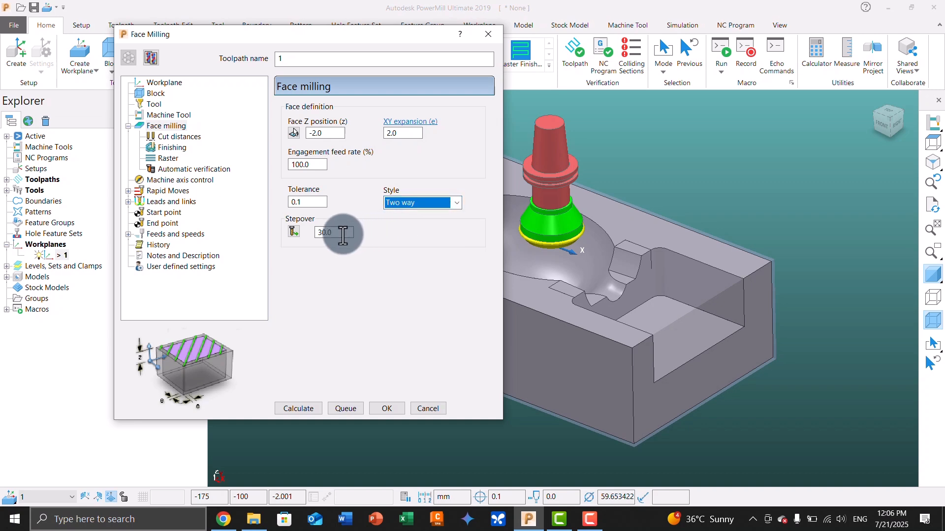
left_click(327, 232)
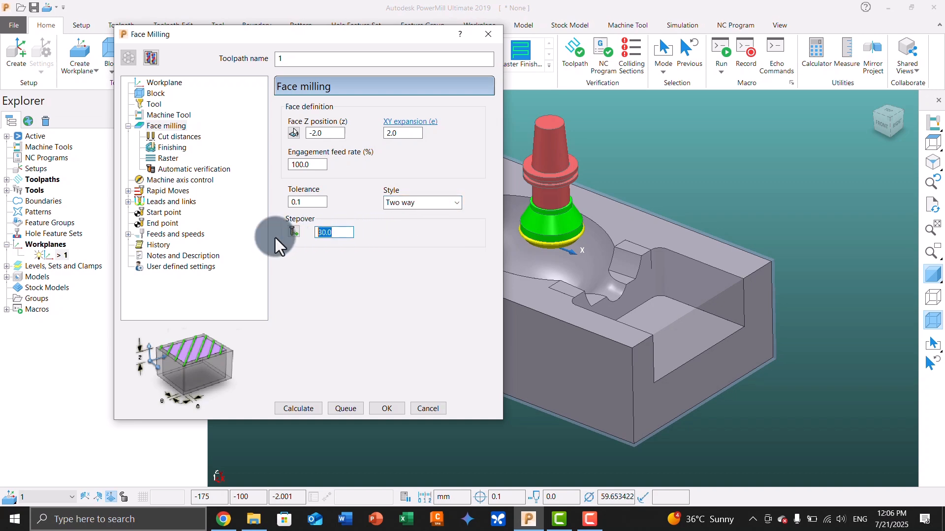
Step: Check the stock depth, stepdown and final floor-finishing stepdown of the face milling toolpath
left_click(173, 138)
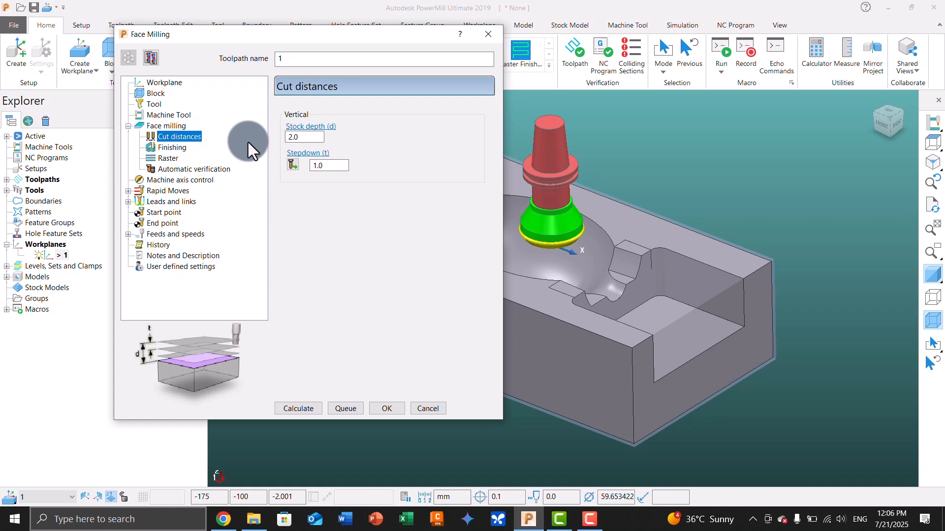
left_click_drag(304, 139, 275, 143)
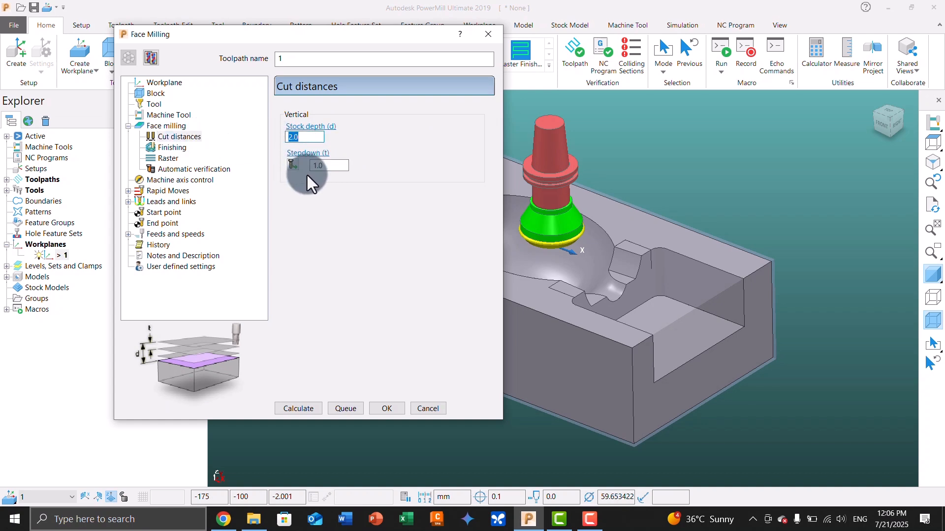
left_click(292, 165)
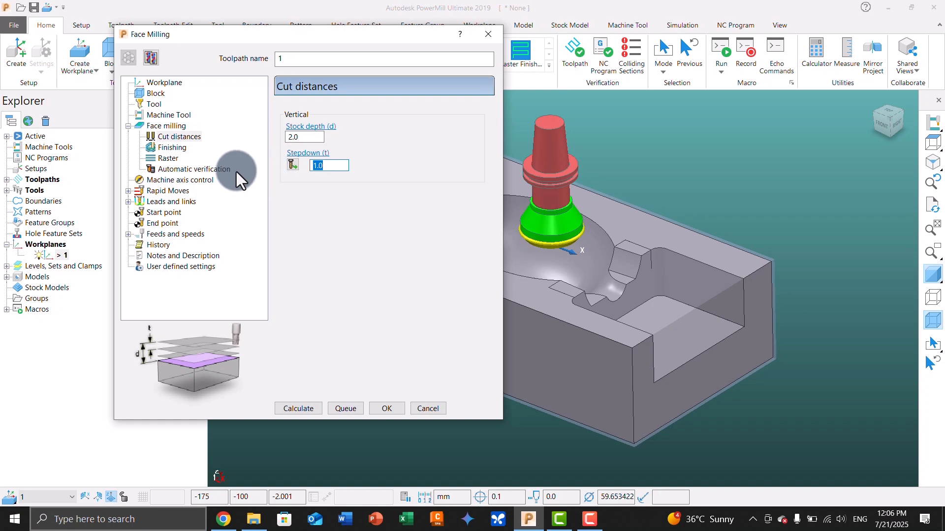
left_click(182, 148)
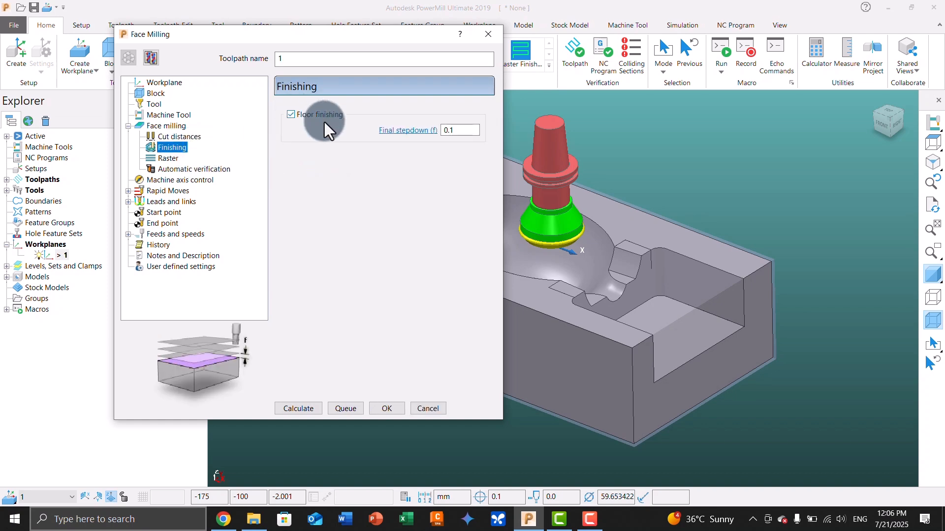
double_click(460, 130)
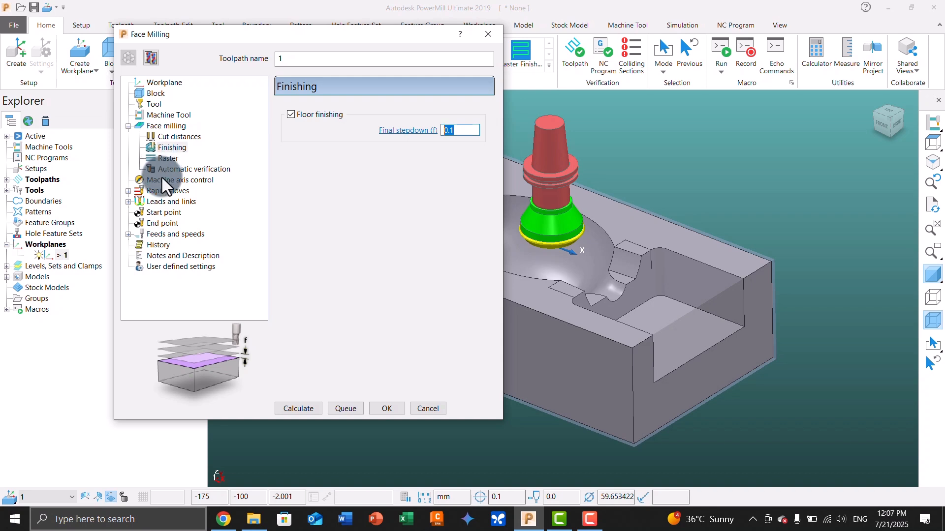
Step: Calculate the rapid and plunge heights from the block and model, and draw both the rapid and plunge surfaces
left_click(164, 191)
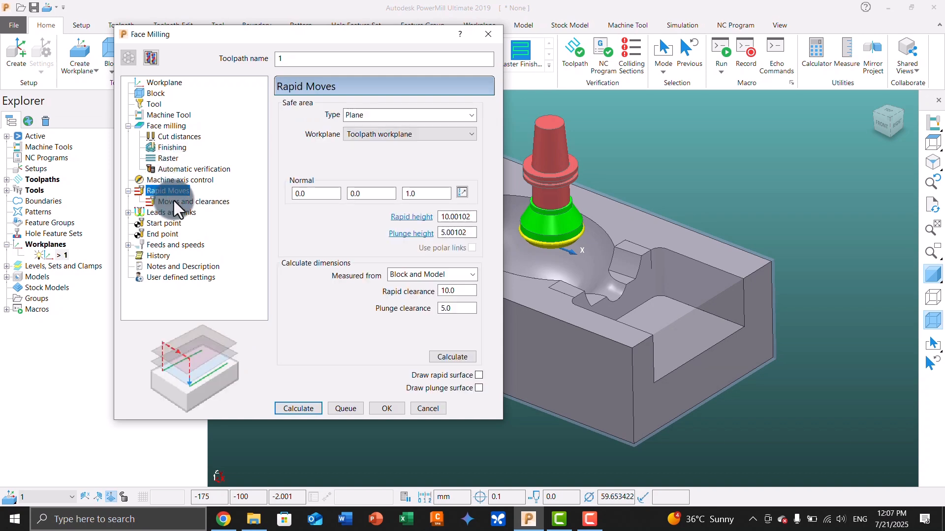
left_click(173, 201)
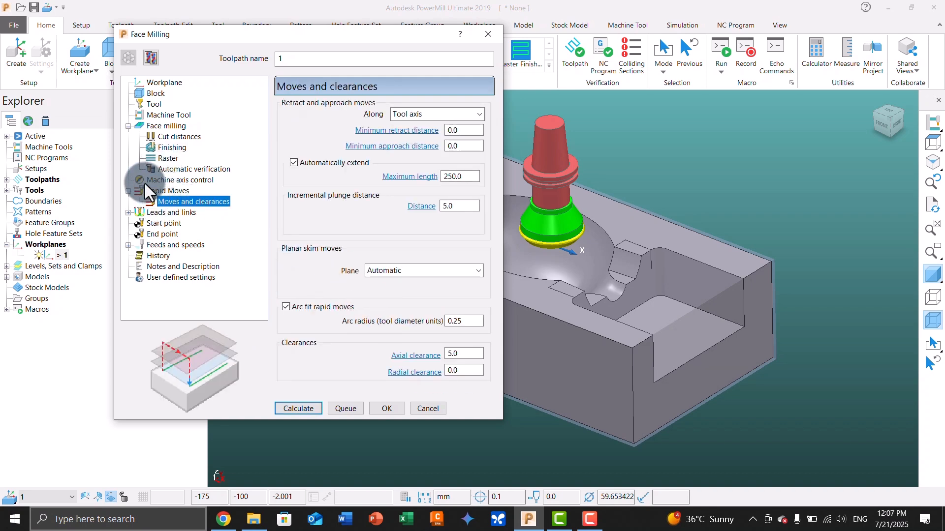
left_click(160, 191)
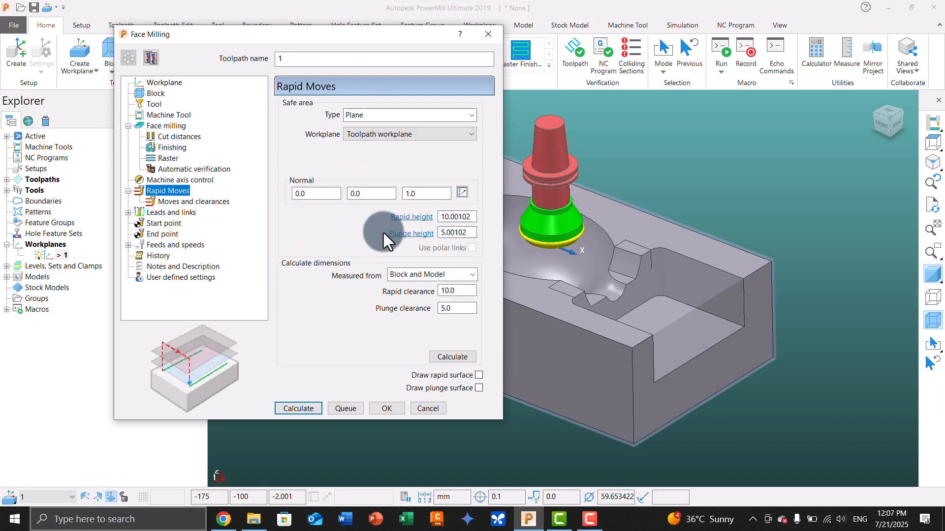
left_click(463, 353)
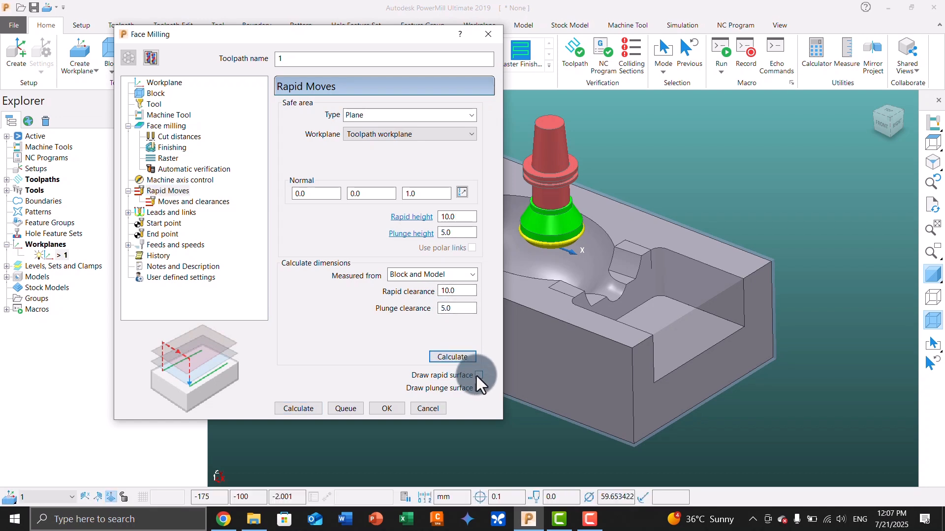
left_click(477, 375)
left_click(479, 388)
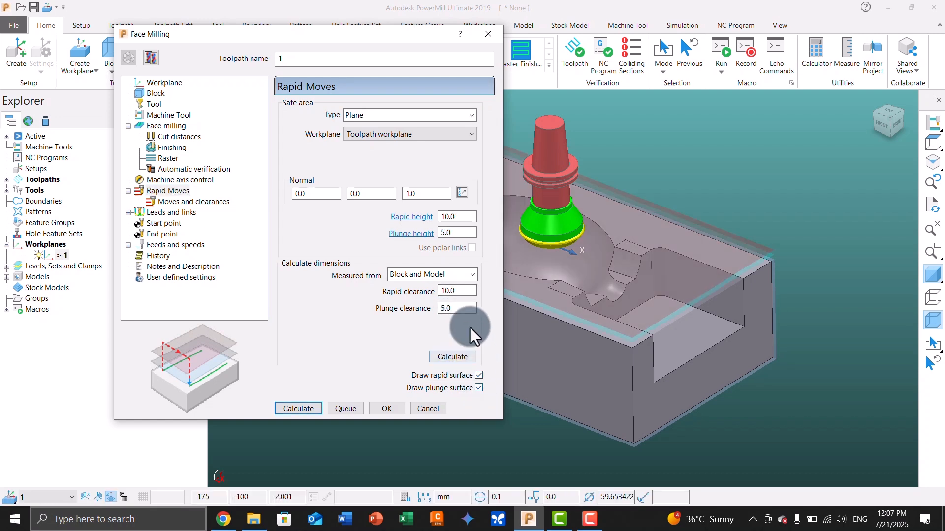
Step: Set the plunge height to 35 and the rapid height to 40
left_click(457, 234)
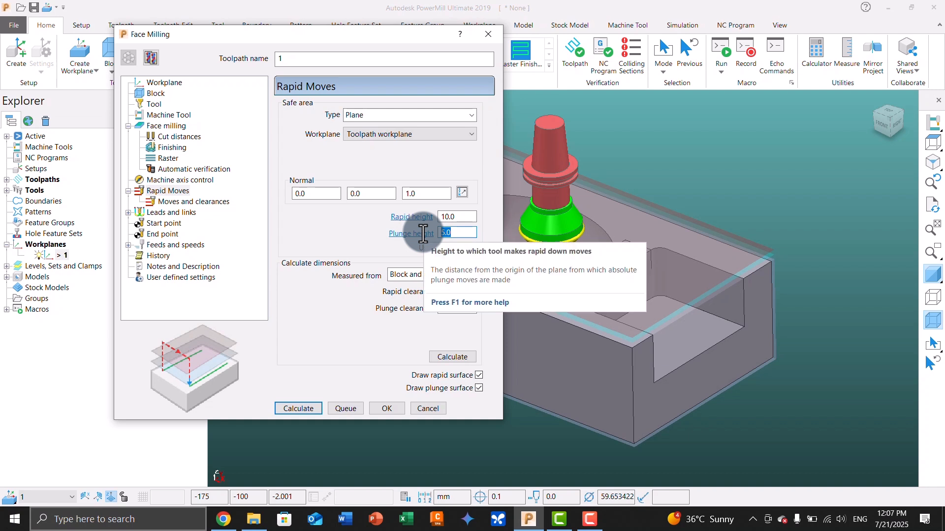
type("35")
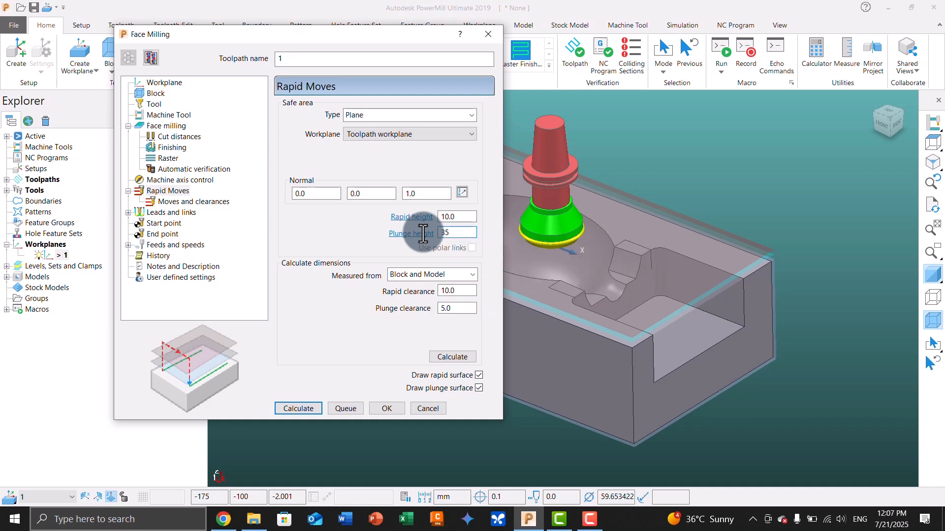
left_click(459, 217)
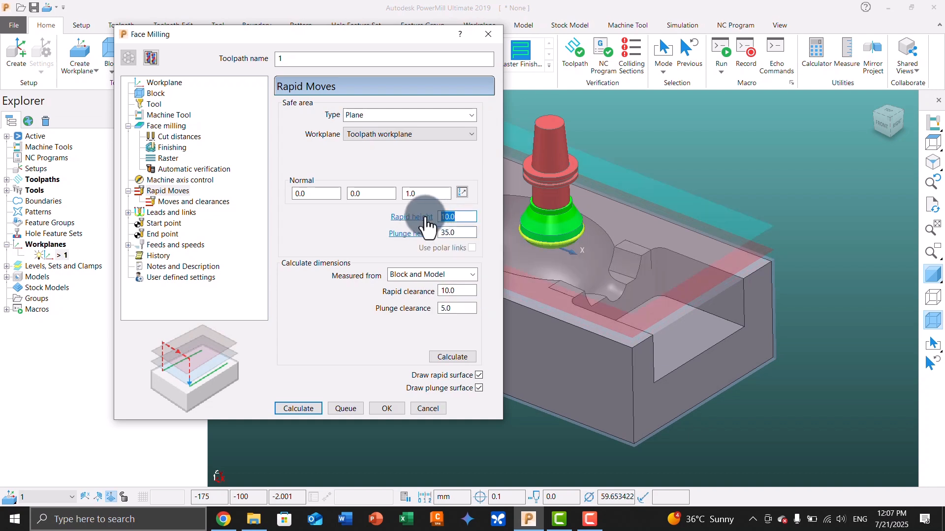
type("40")
left_click(467, 235)
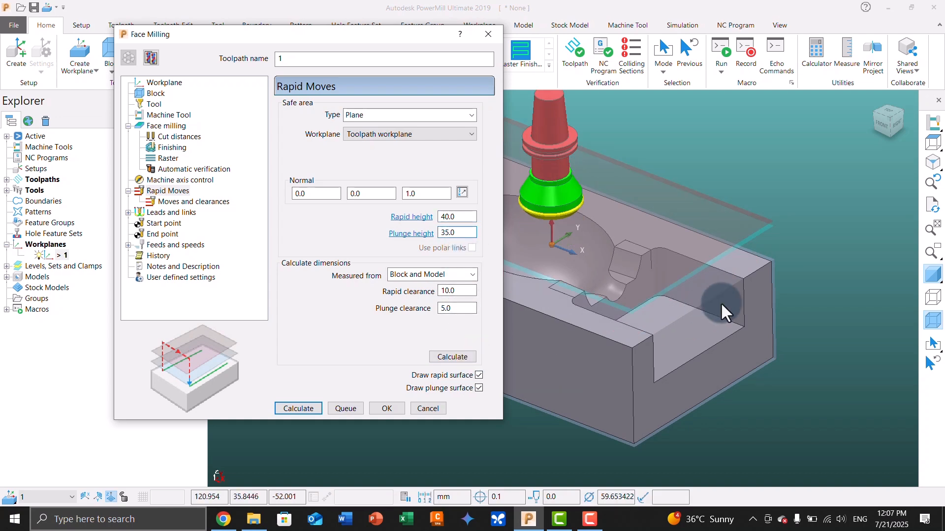
Step: Turn off the drawing of the rapid surface
left_click(933, 320)
mouse_move(760, 270)
middle_mouse_down()
mouse_move(765, 242)
mouse_move(766, 256)
middle_mouse_up()
scroll(695, 264, "up", 2)
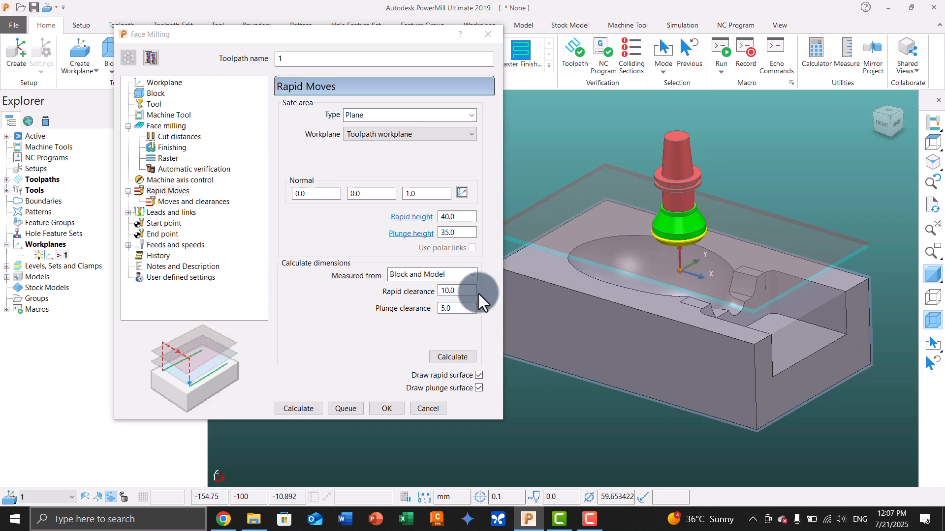
left_click(477, 377)
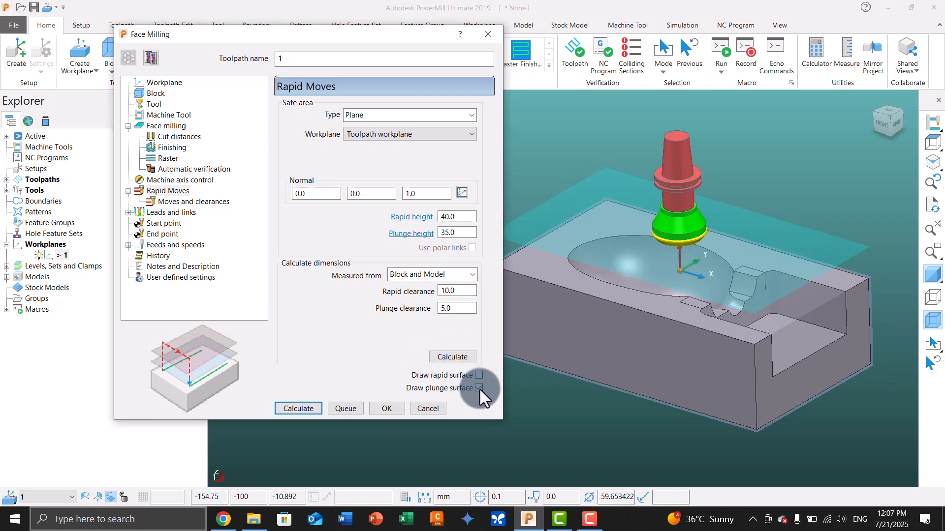
Step: Set both the first and second link choices of the face milling toolpath to Circular arc
left_click(170, 213)
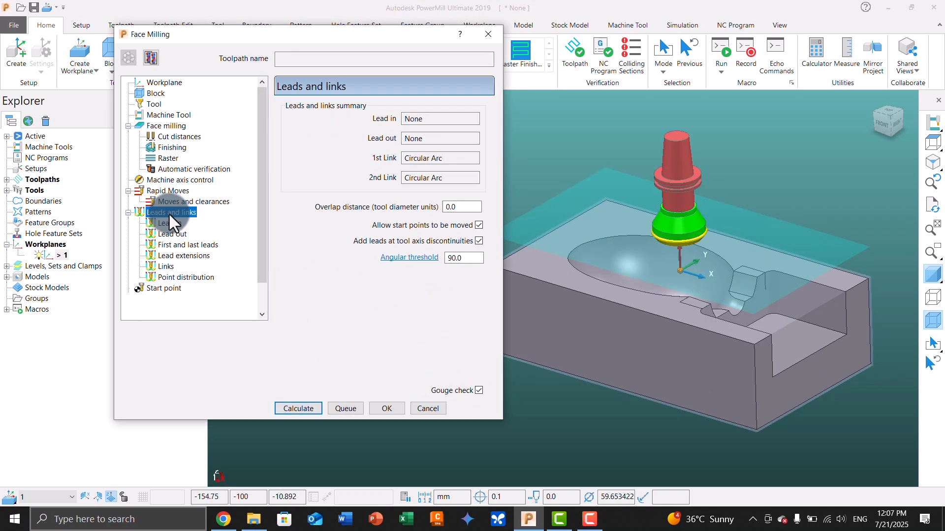
left_click(165, 267)
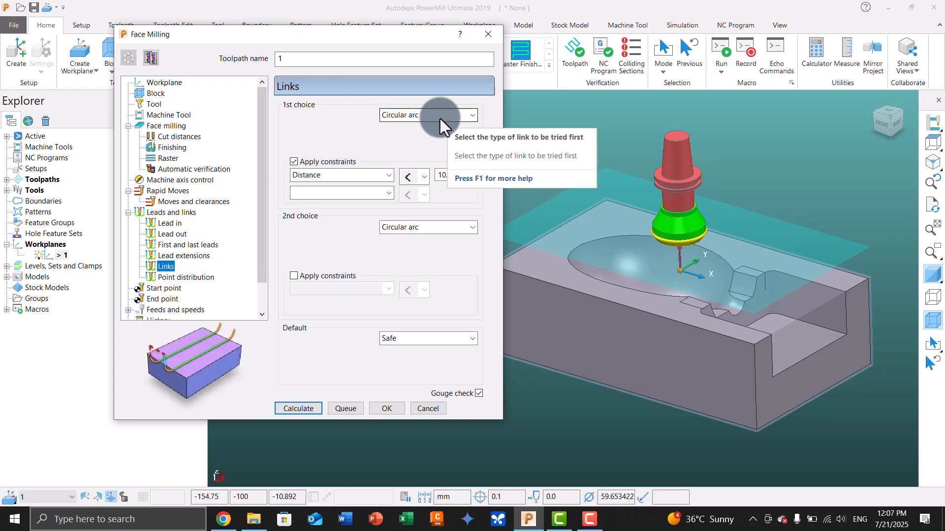
left_click(382, 116)
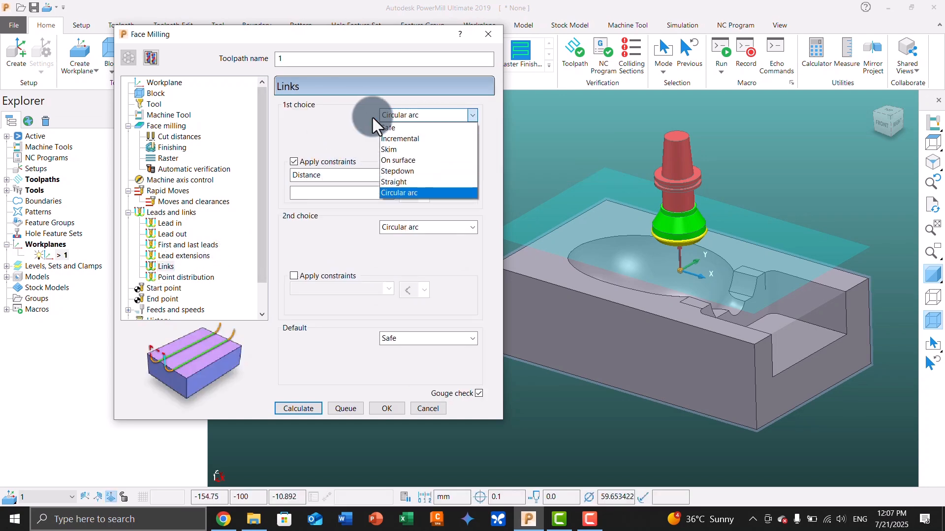
left_click(412, 190)
left_click(404, 225)
left_click(403, 305)
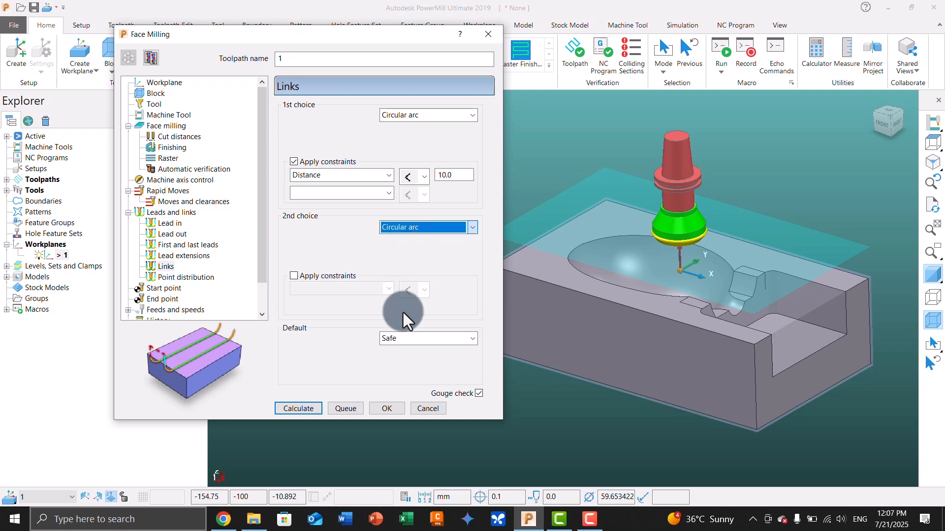
Step: Set the lead-in to an Extended move with length 5 and copy it to the lead-out
left_click(169, 224)
left_click(391, 115)
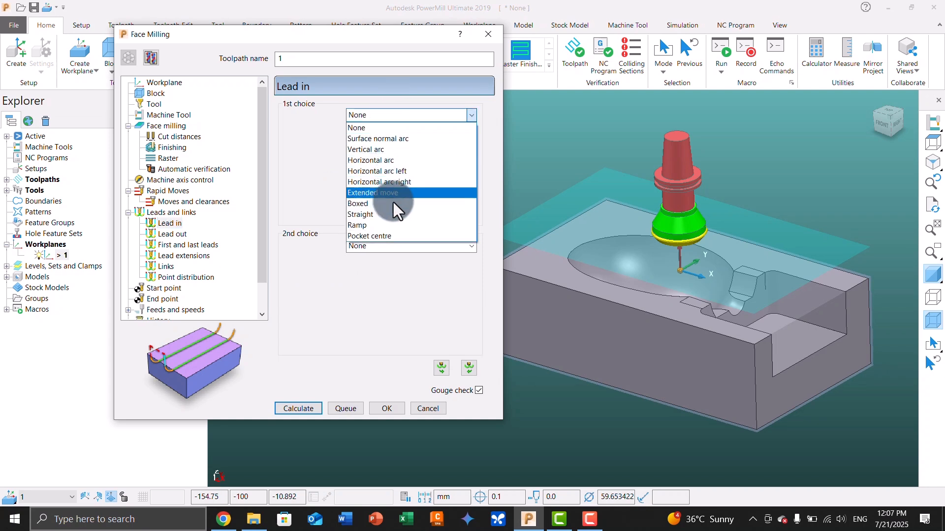
left_click(394, 194)
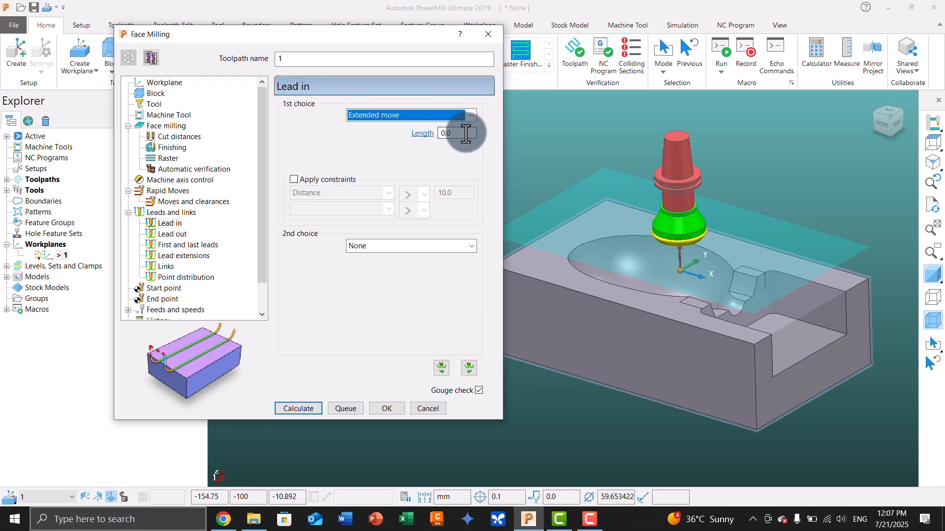
left_click(432, 133)
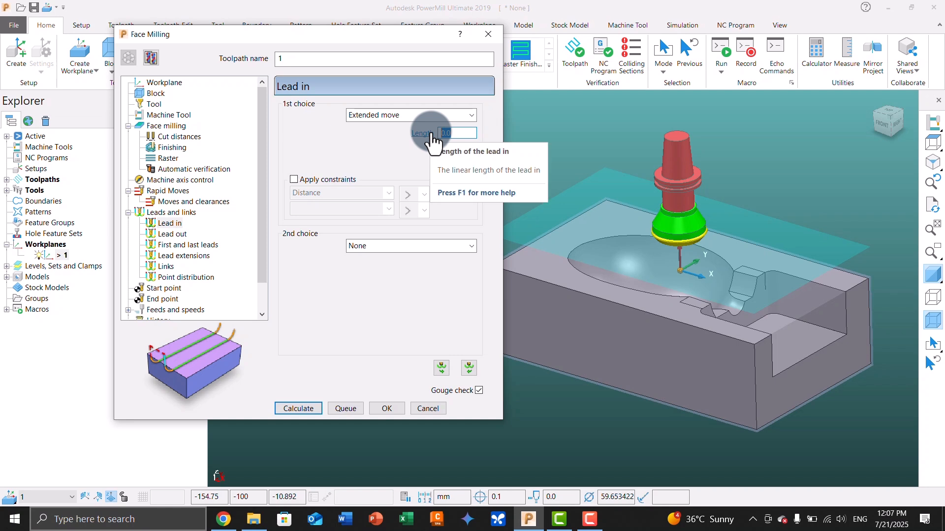
type("5")
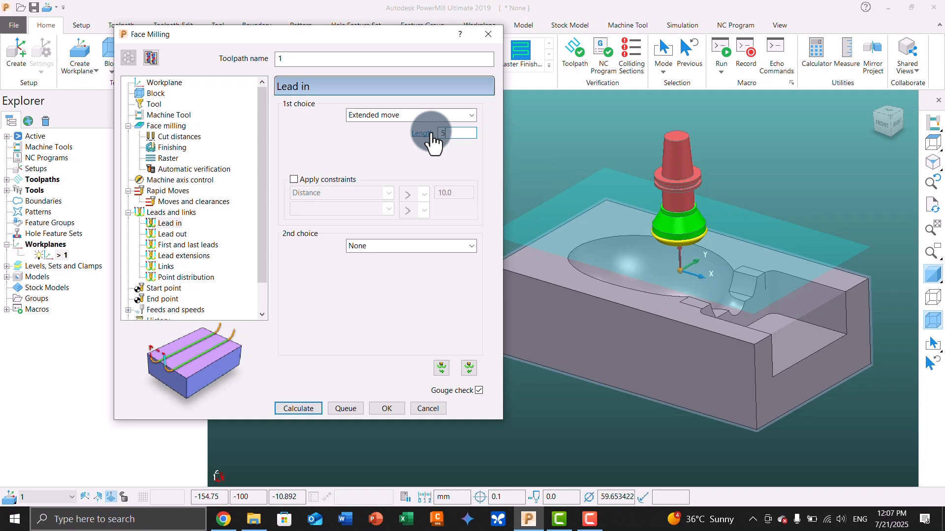
left_click(441, 368)
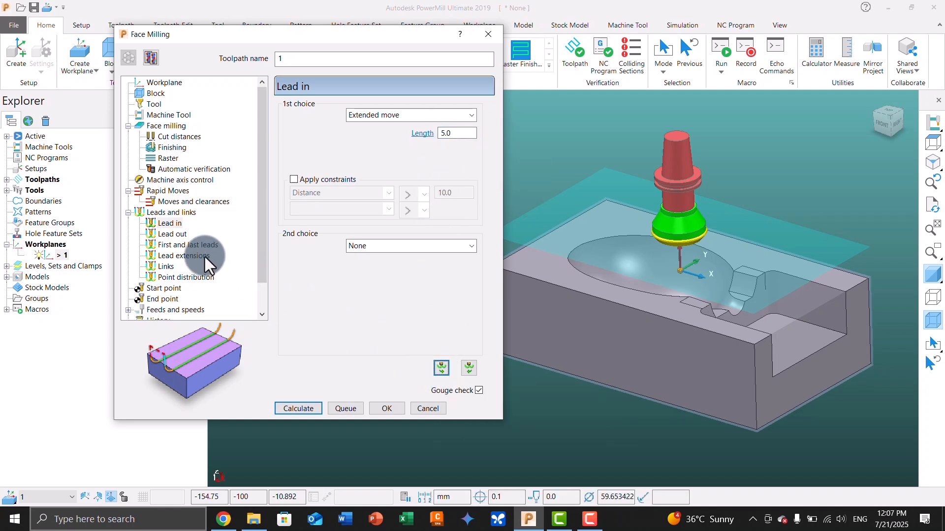
left_click(167, 235)
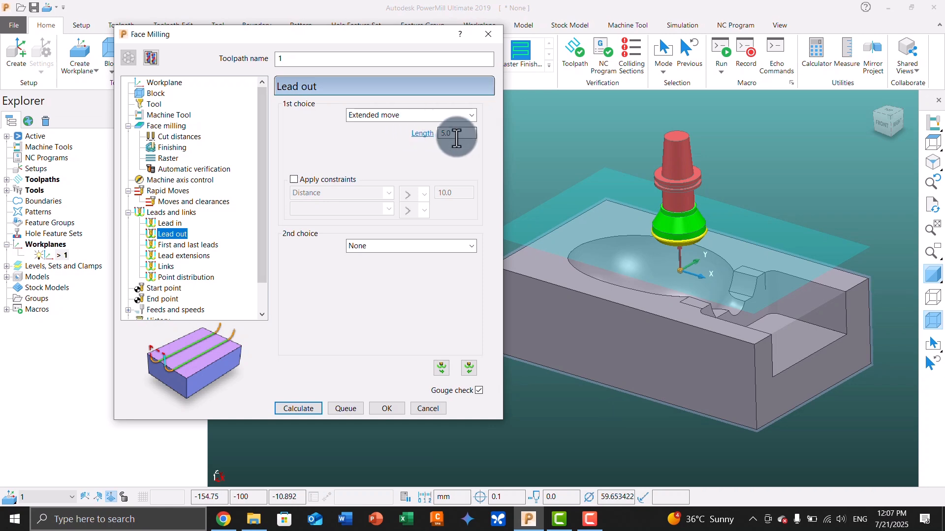
left_click(162, 245)
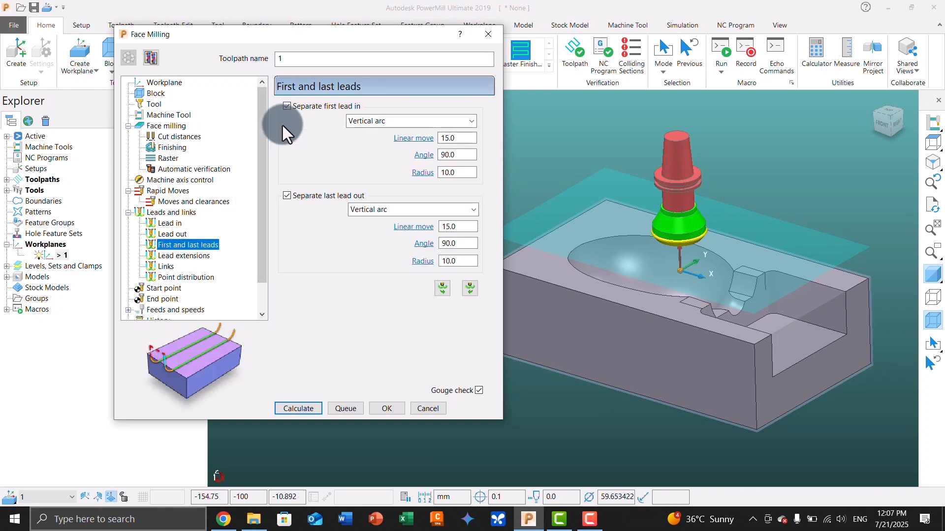
left_click(287, 106)
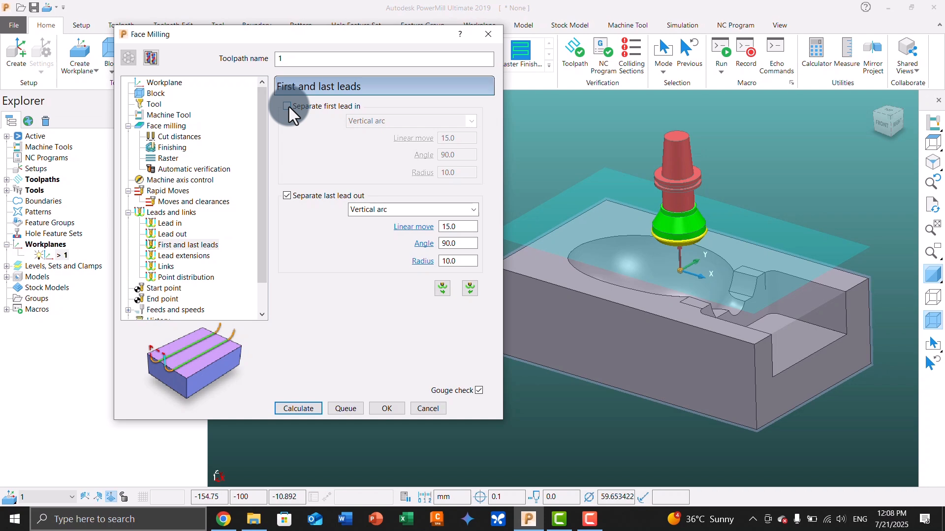
left_click(287, 106)
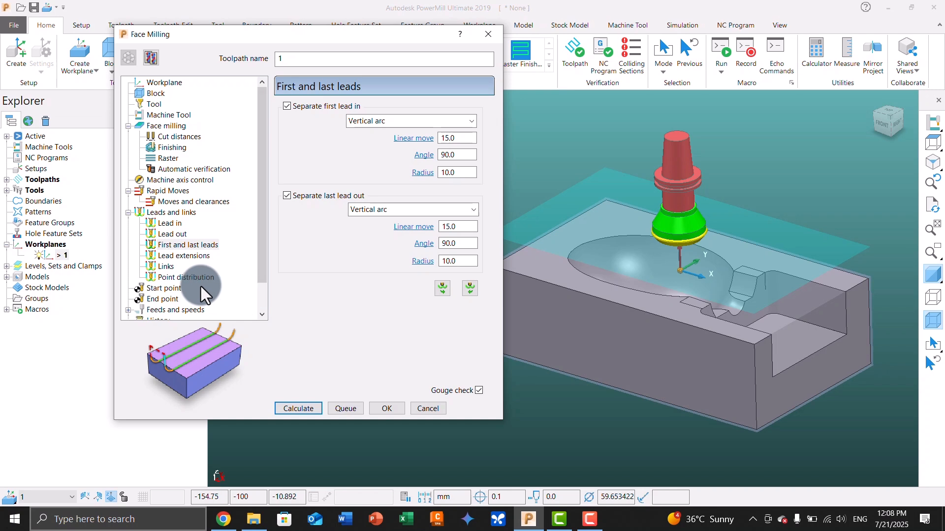
Step: Set the toolpath's start point to First point safe and check the end point setting
left_click(173, 289)
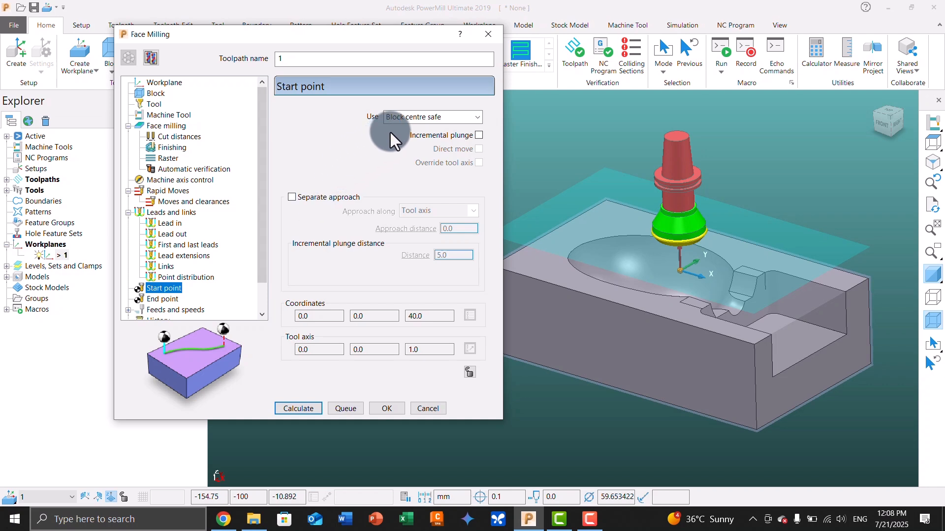
left_click(426, 115)
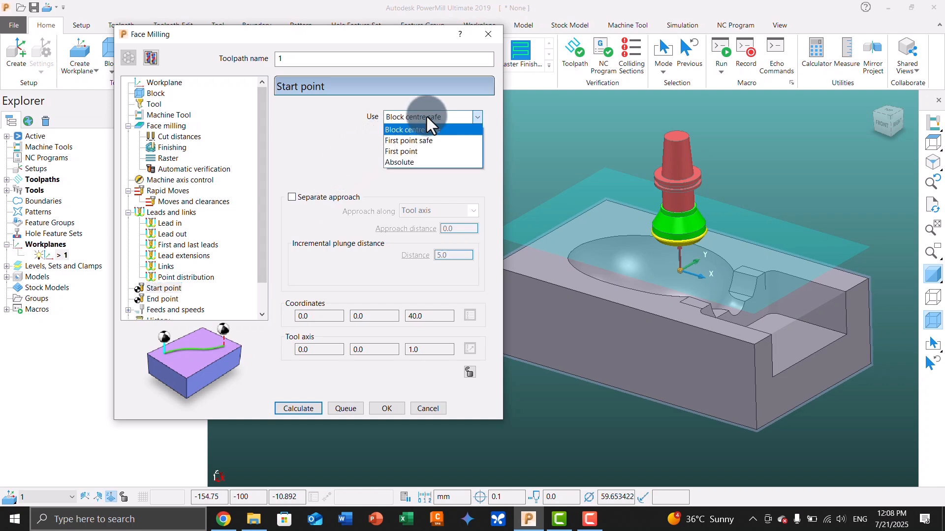
left_click(437, 140)
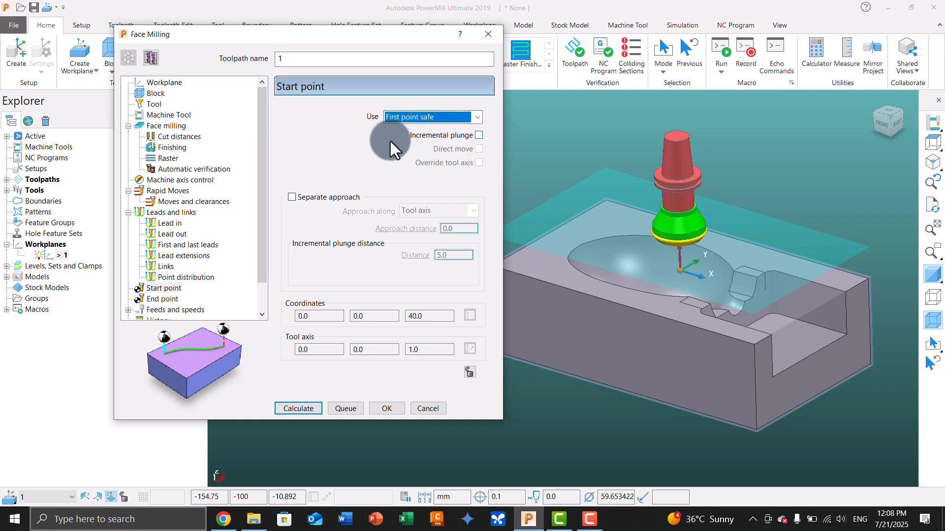
left_click(156, 298)
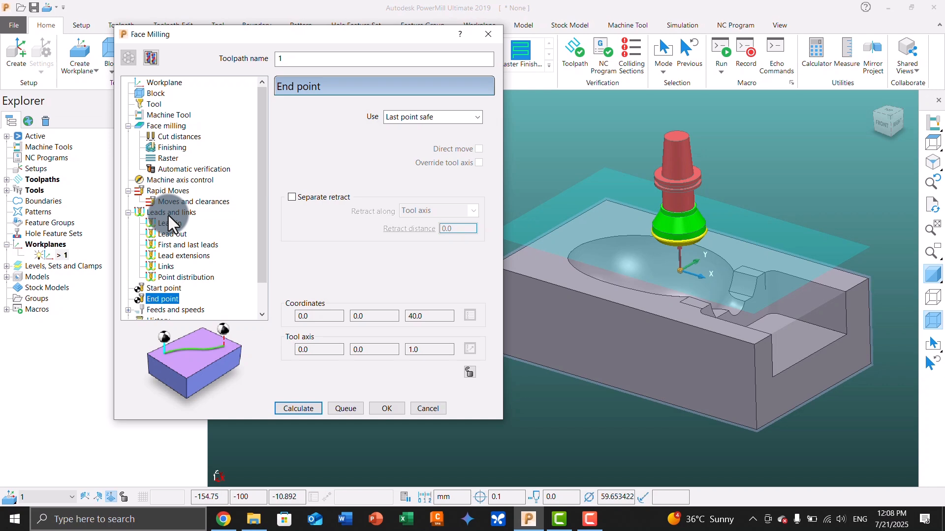
Step: Calculate the face milling toolpath, close its settings and inspect the passes over the block
left_click(294, 410)
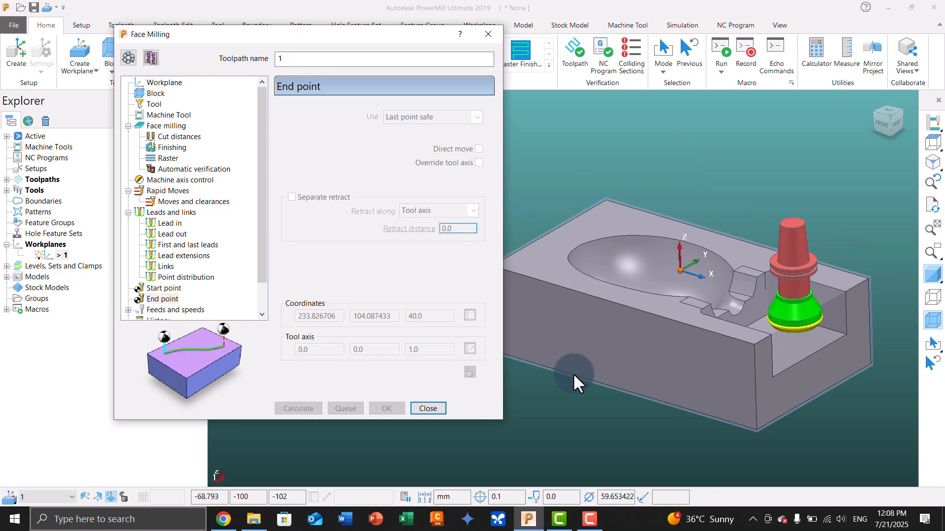
scroll(610, 337, "down", 3)
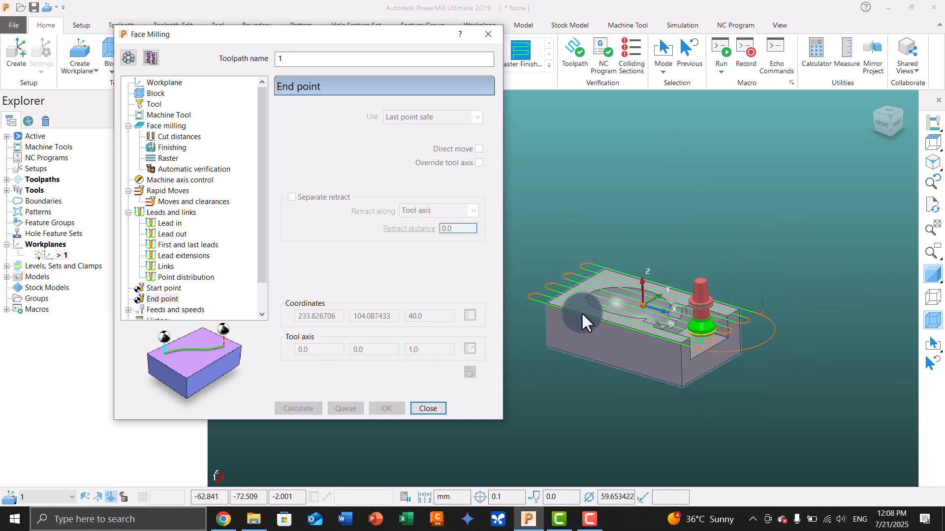
scroll(527, 322, "up", 2)
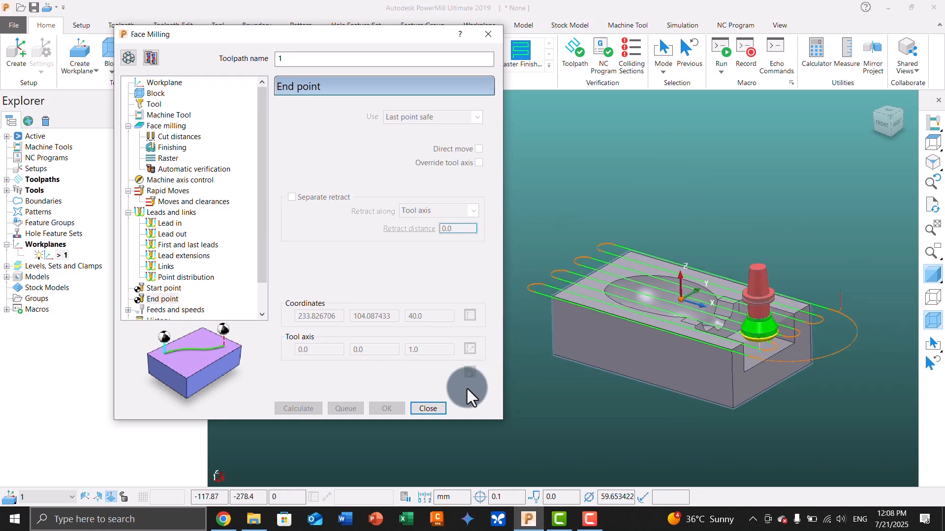
left_click(427, 409)
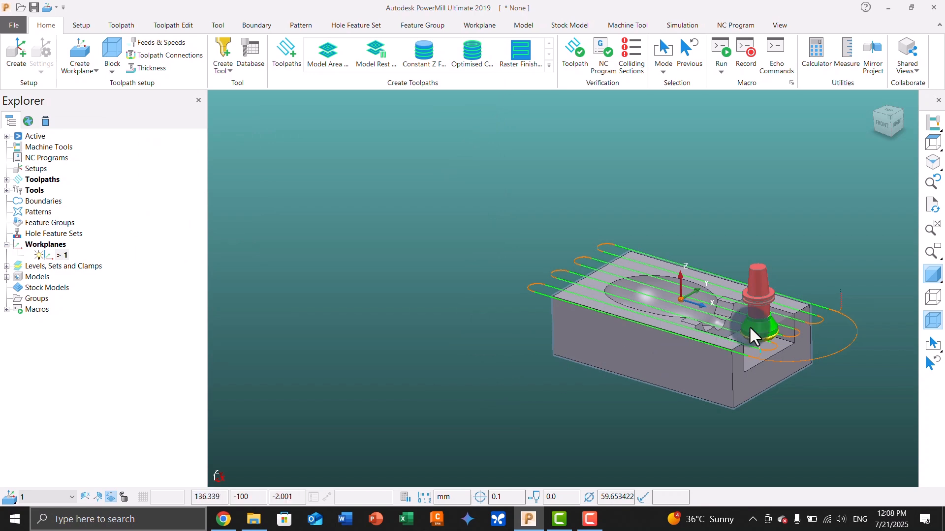
scroll(797, 318, "up", 2)
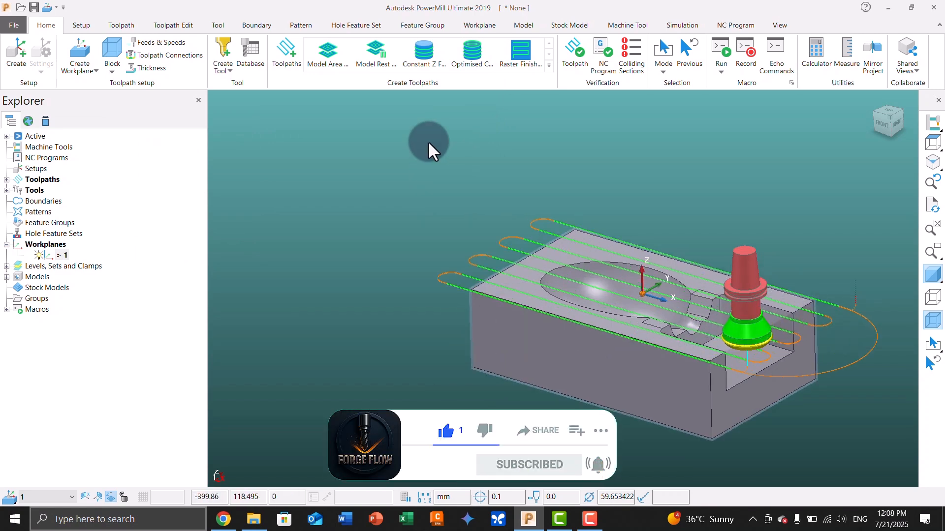
Step: List the toolpath's Z heights and turn off the shaded display of the model
left_click(109, 23)
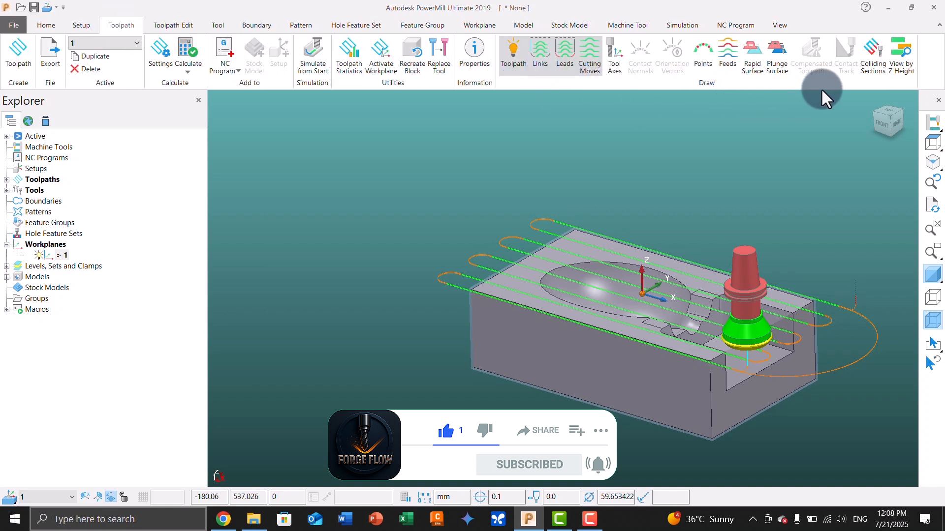
left_click(904, 58)
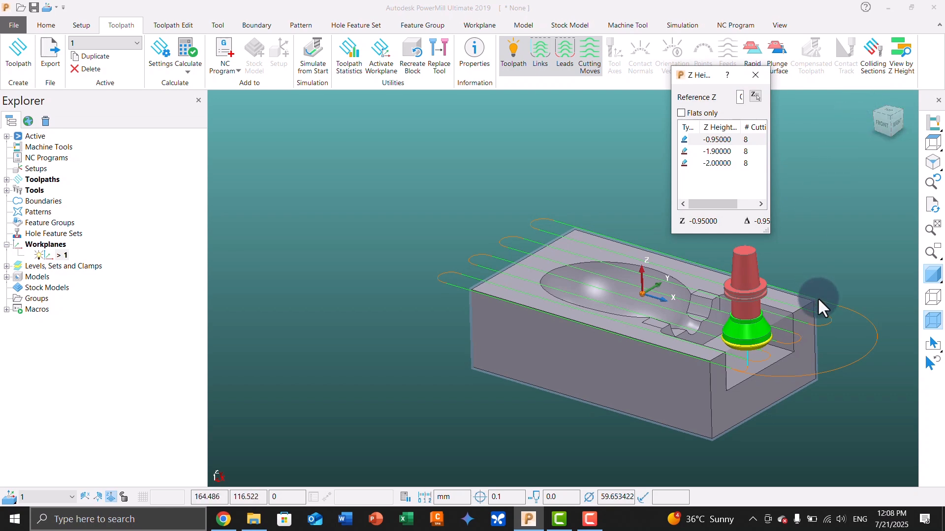
left_click(932, 274)
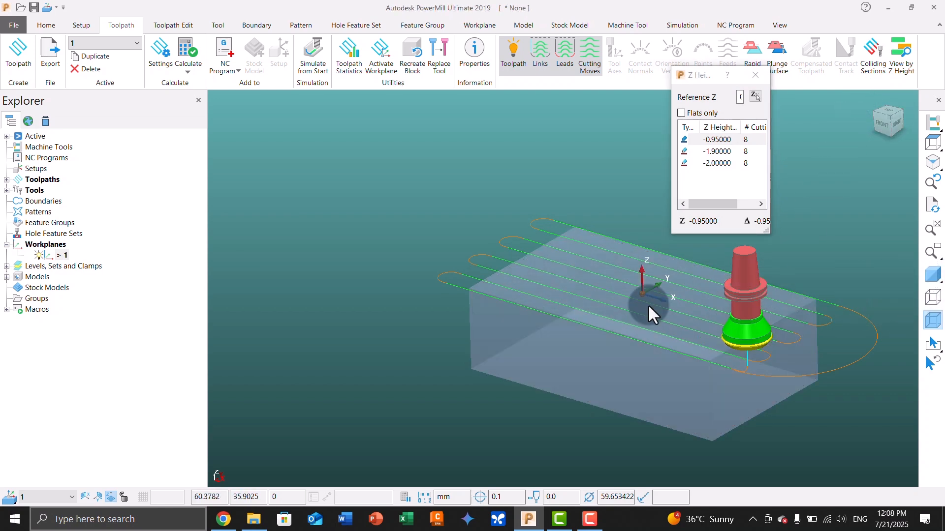
scroll(596, 326, "down", 1)
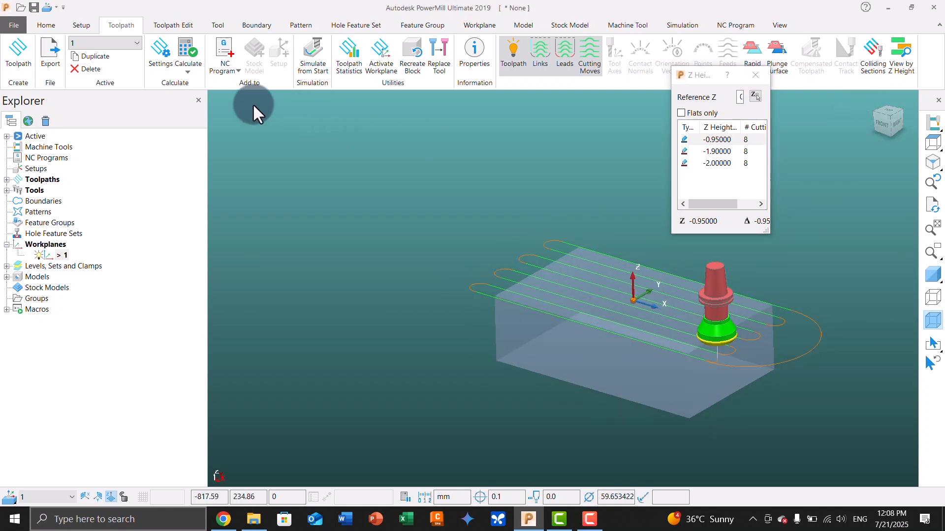
Step: Reverse the order and direction of the toolpath segments at Z height -1.90, and close the Z height list
left_click(175, 26)
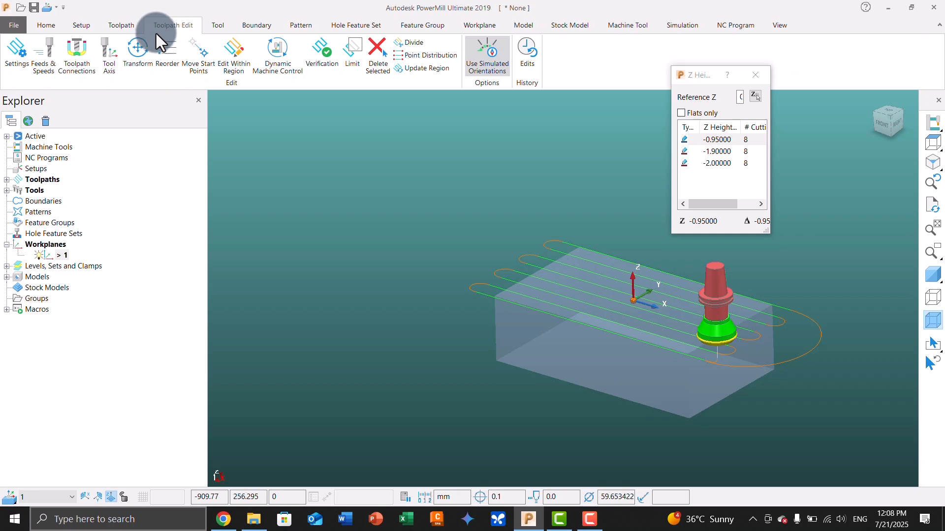
left_click(165, 63)
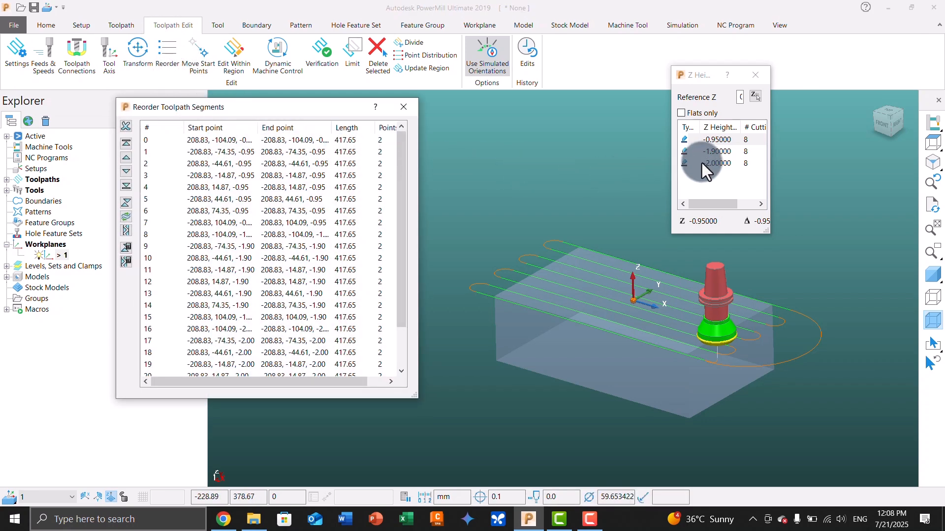
left_click(714, 150)
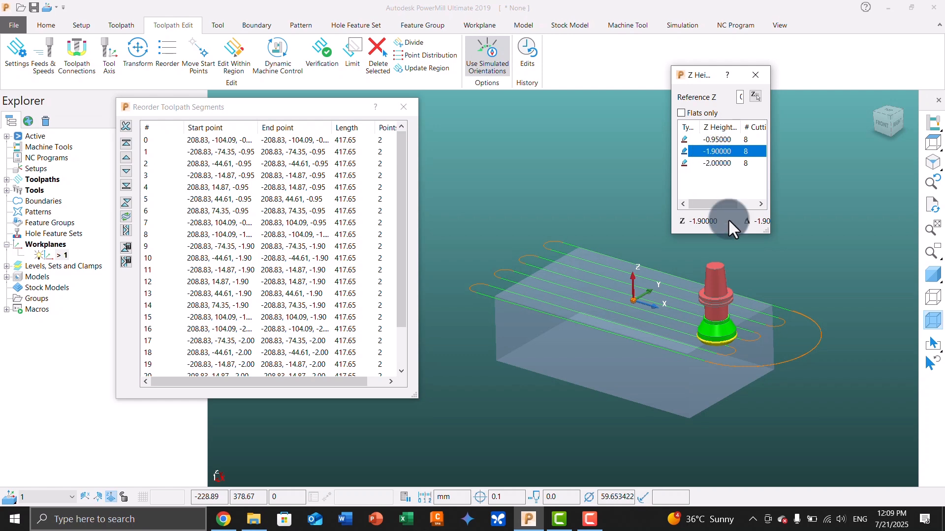
scroll(693, 445, "down", 2)
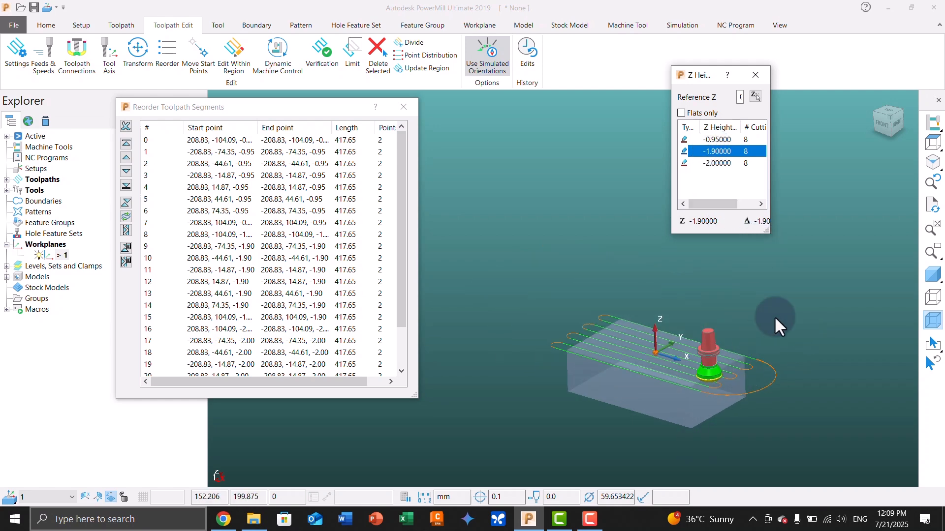
left_click(810, 262)
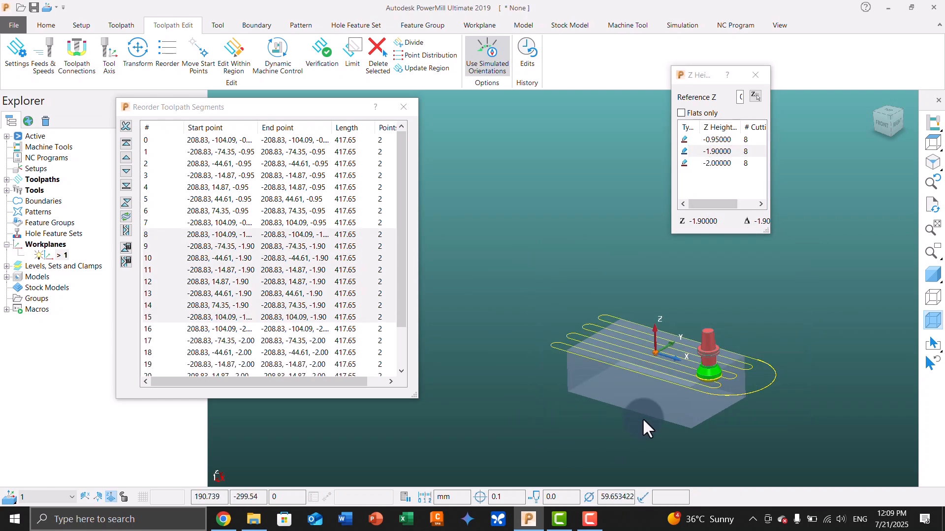
scroll(643, 418, "up", 1)
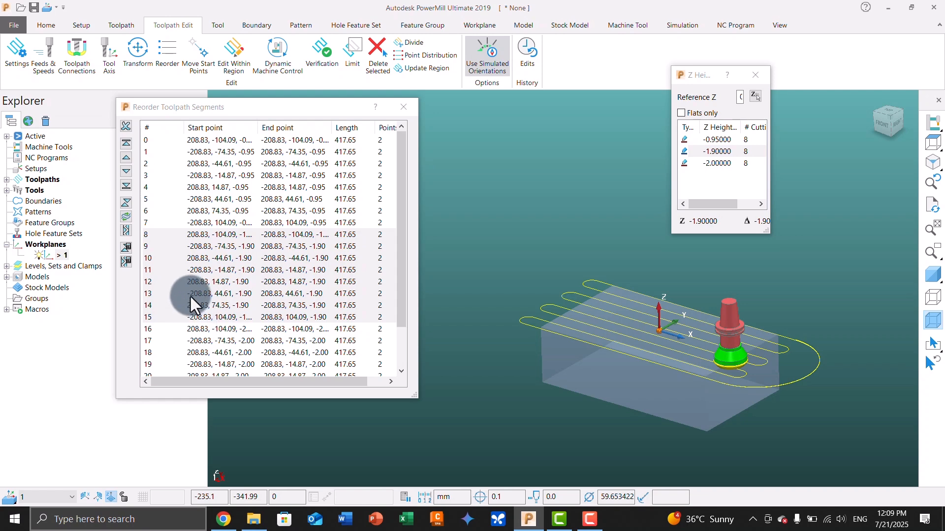
left_click(126, 203)
left_click(125, 217)
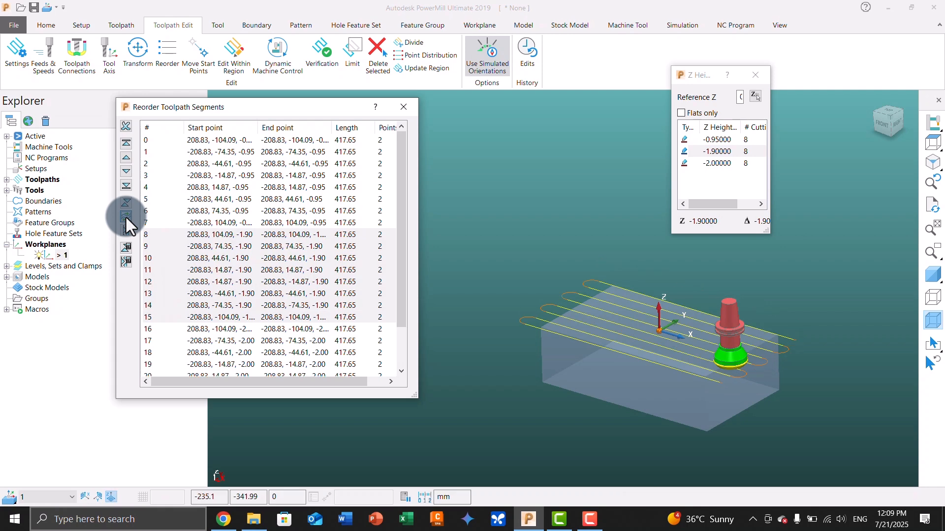
left_click(532, 214)
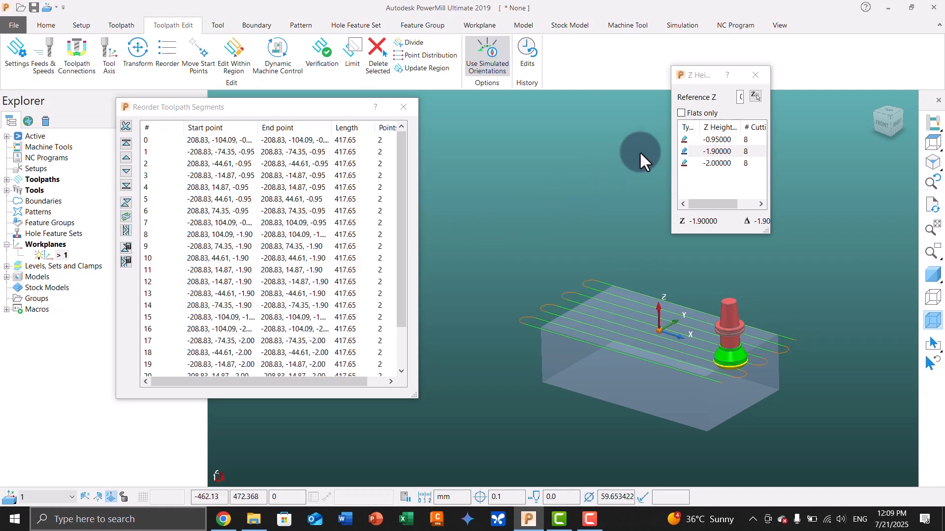
left_click(758, 74)
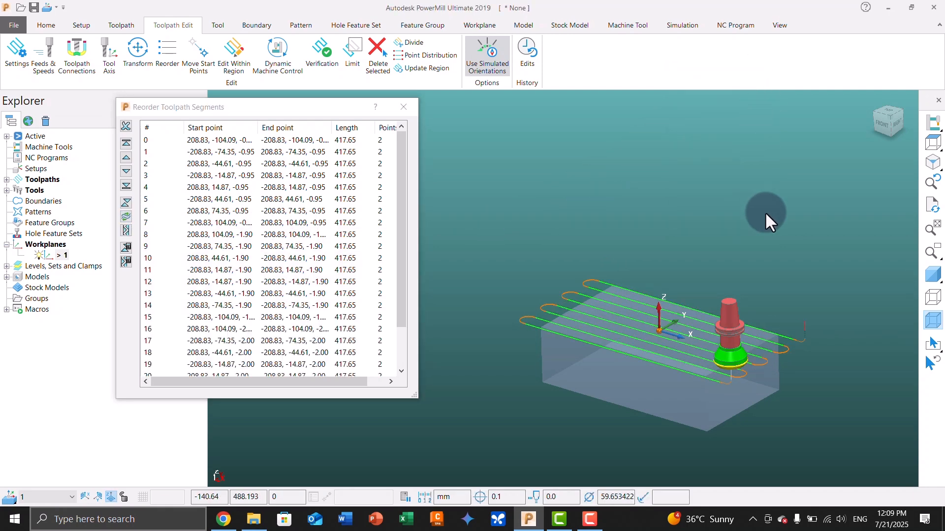
Step: Examine the reordered face milling passes and their links at the block's corners and edges
scroll(764, 211, "down", 1)
scroll(715, 347, "up", 2)
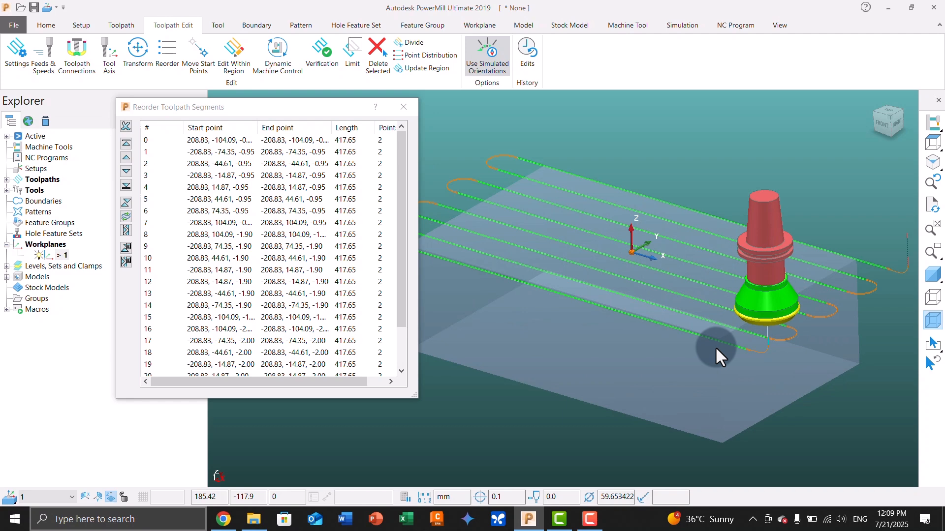
scroll(742, 338, "up", 2)
scroll(757, 332, "up", 5)
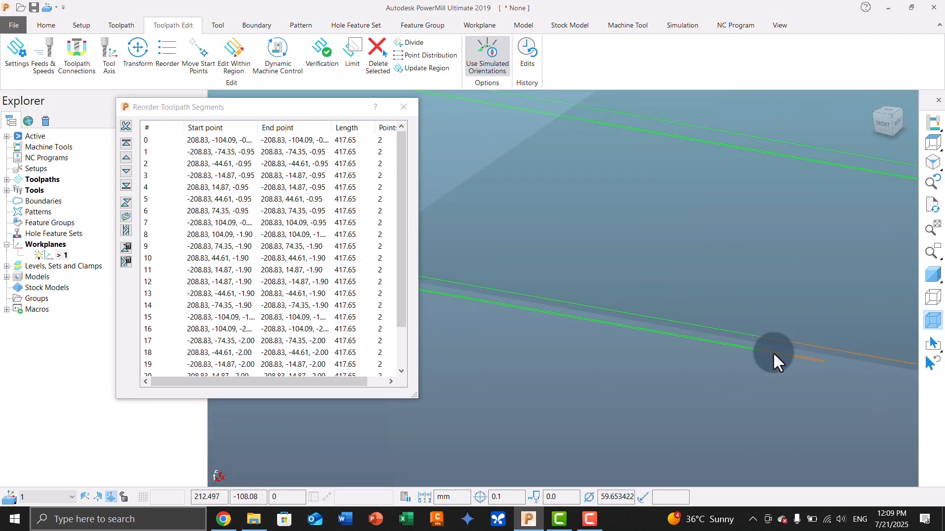
scroll(772, 353, "down", 2)
scroll(772, 352, "down", 2)
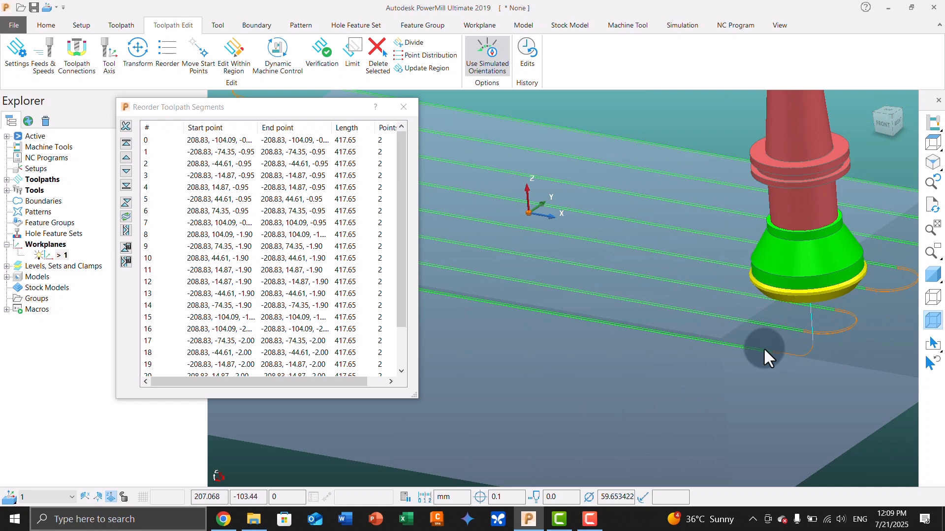
scroll(763, 347, "down", 3)
scroll(592, 284, "down", 2)
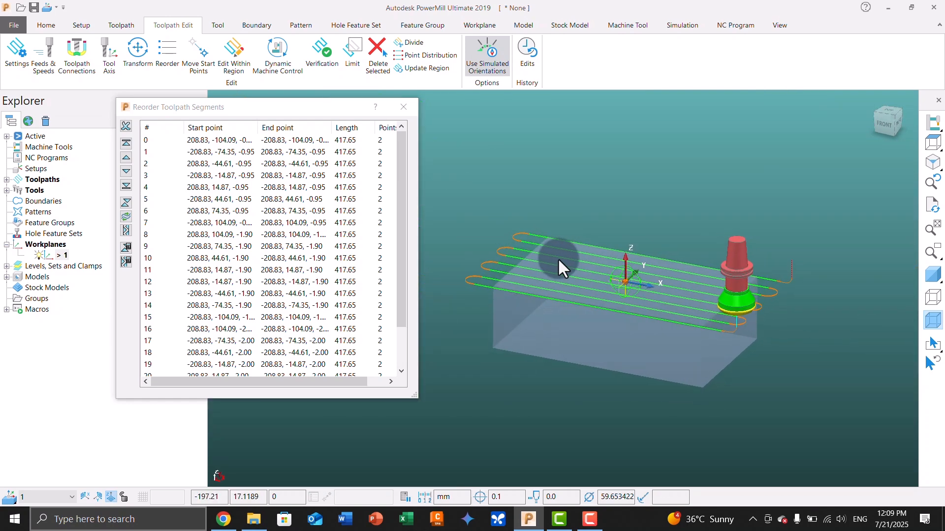
scroll(549, 254, "up", 2)
scroll(548, 252, "down", 2)
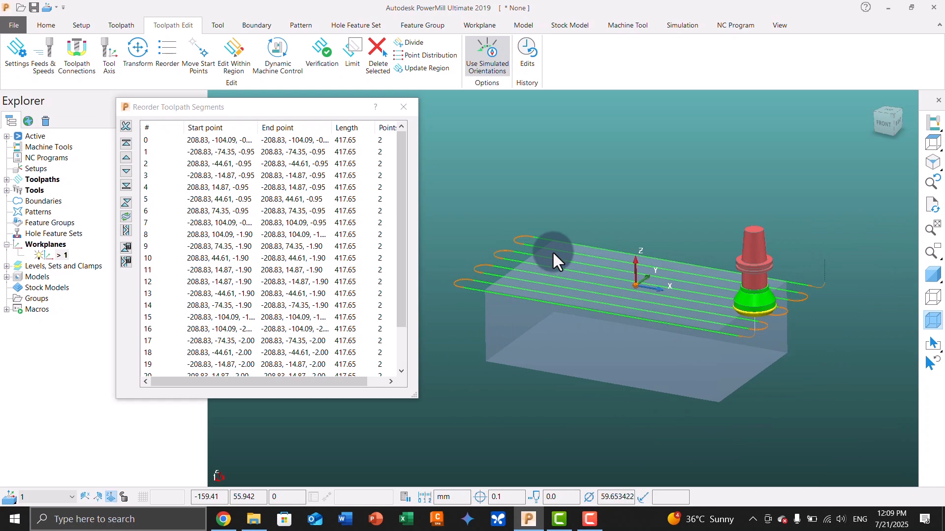
scroll(666, 337, "up", 1)
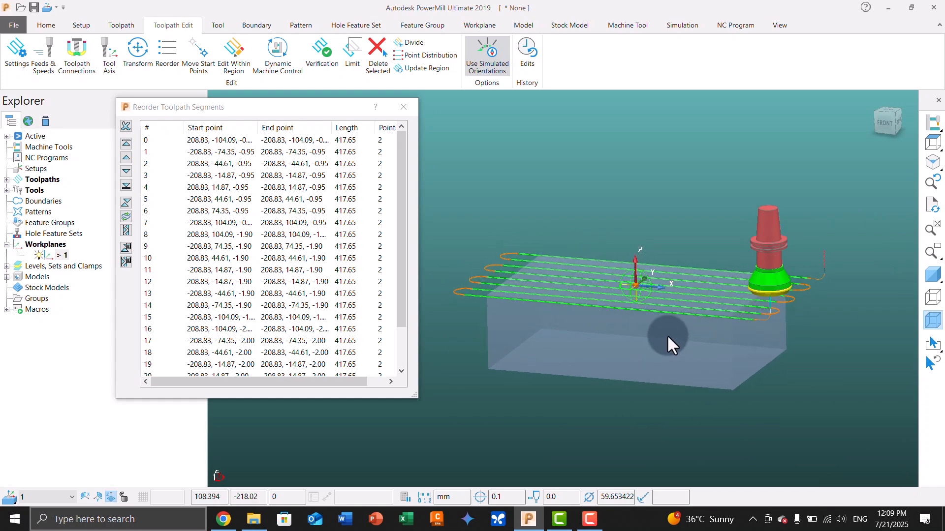
Step: Inspect the toolpath from the front, checking the transitions between Z levels and the lead moves beside the block
left_click(882, 123)
scroll(772, 334, "up", 3)
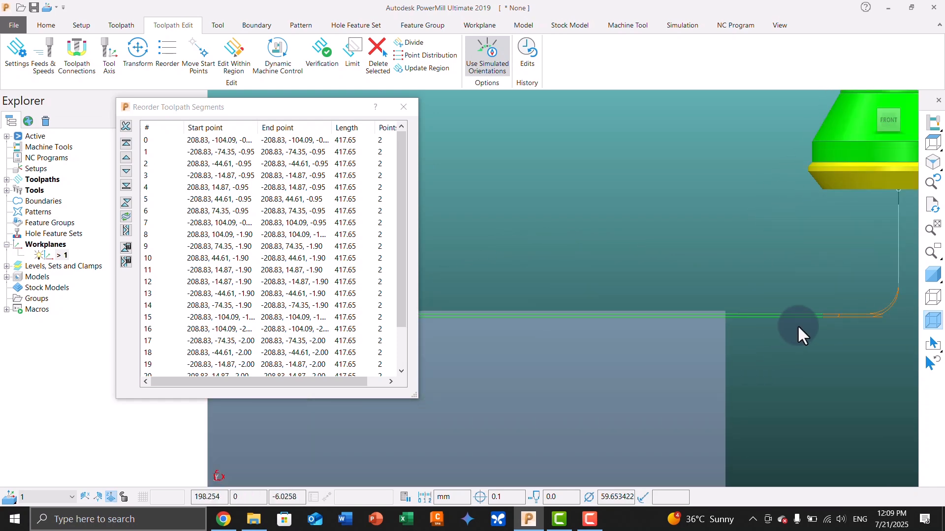
scroll(809, 330, "up", 2)
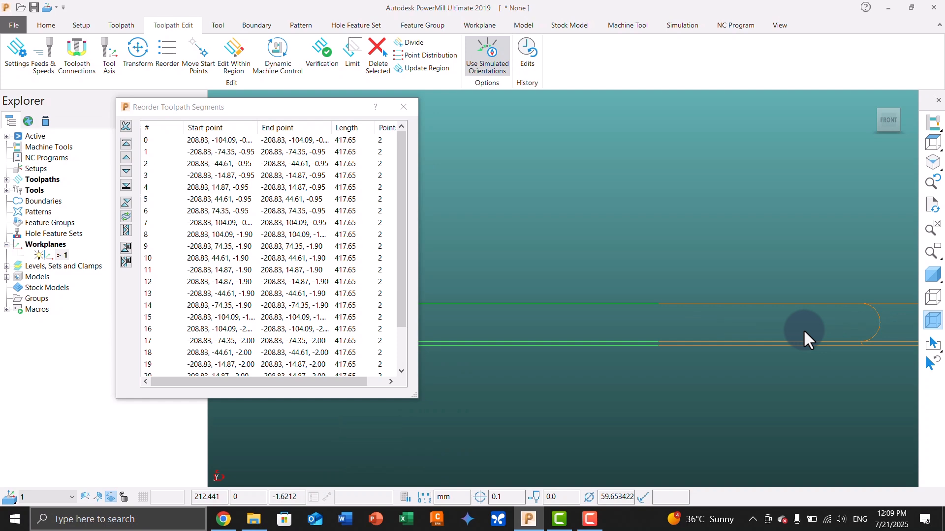
scroll(803, 329, "down", 4)
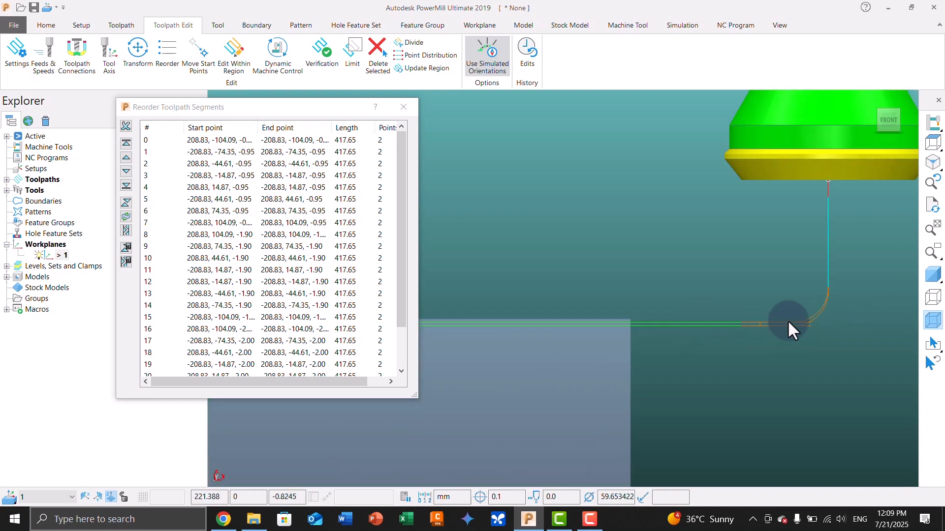
scroll(807, 325, "up", 2)
scroll(827, 327, "down", 4)
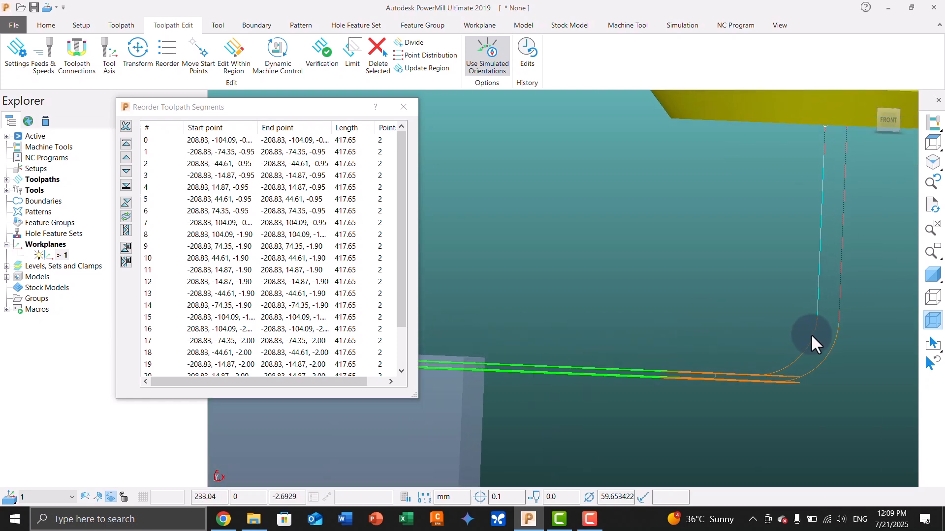
scroll(795, 315, "down", 5)
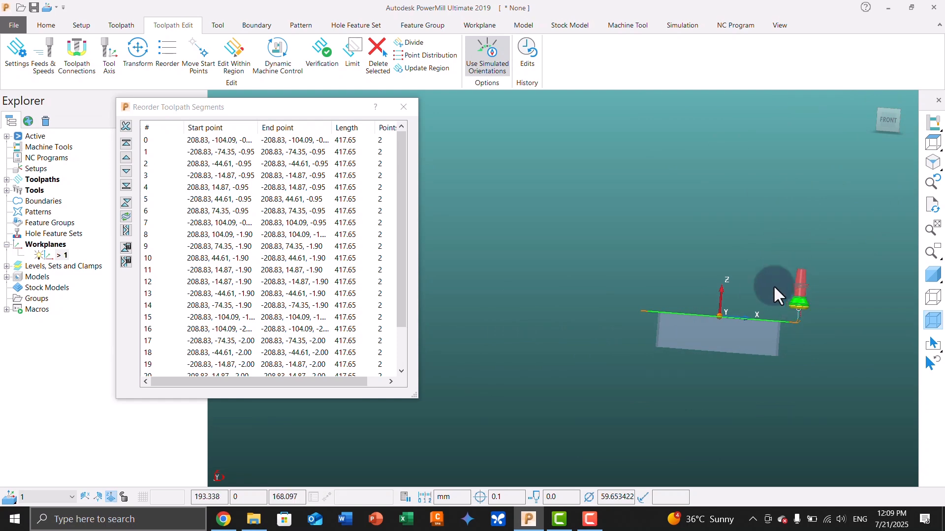
Step: Close the toolpath segment reordering list and turn the model's shaded display back on
left_click(408, 110)
scroll(757, 352, "up", 5)
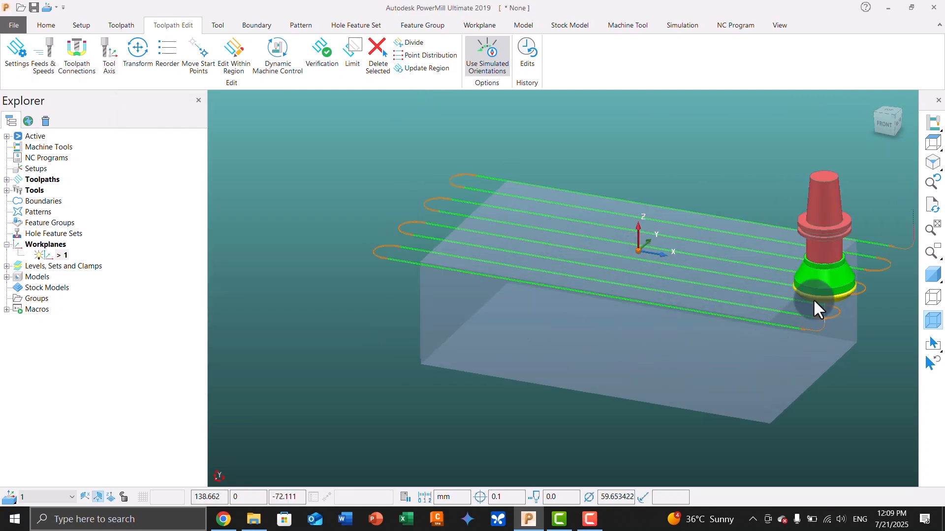
left_click(931, 274)
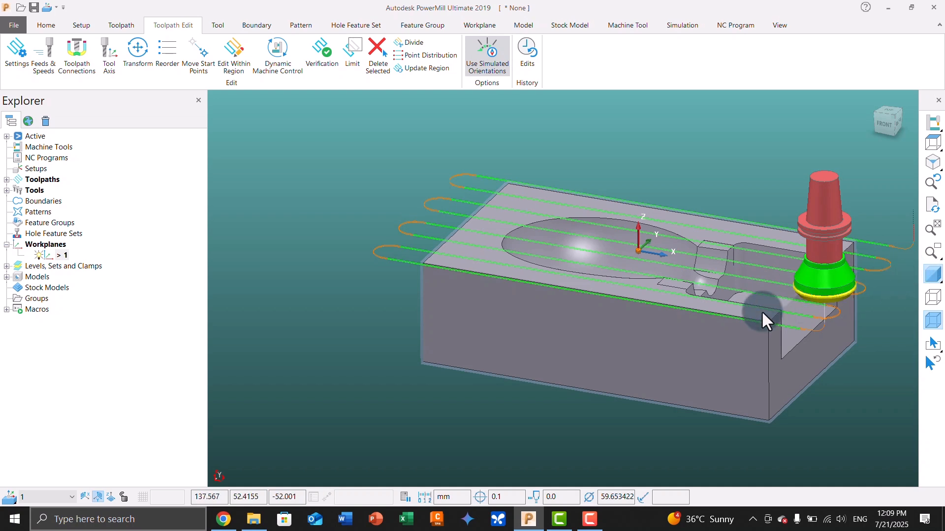
scroll(480, 389, "down", 2)
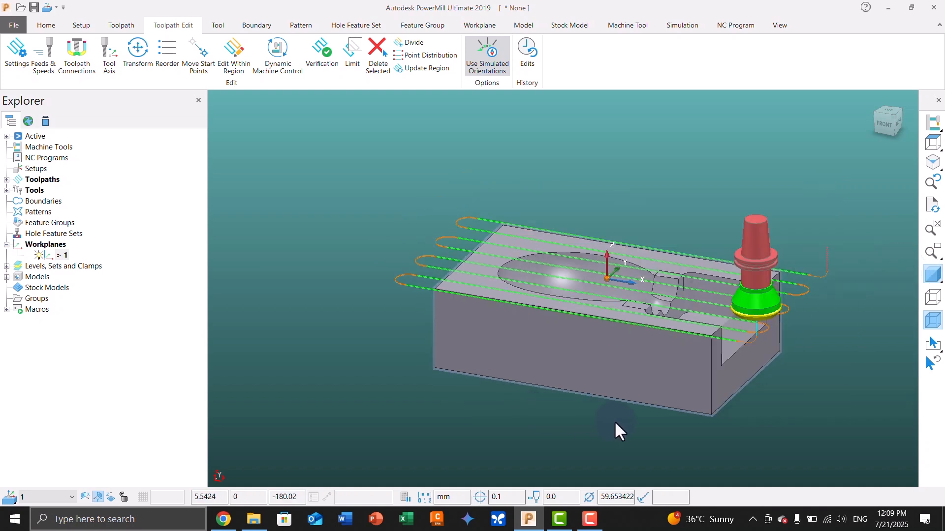
scroll(616, 421, "up", 2)
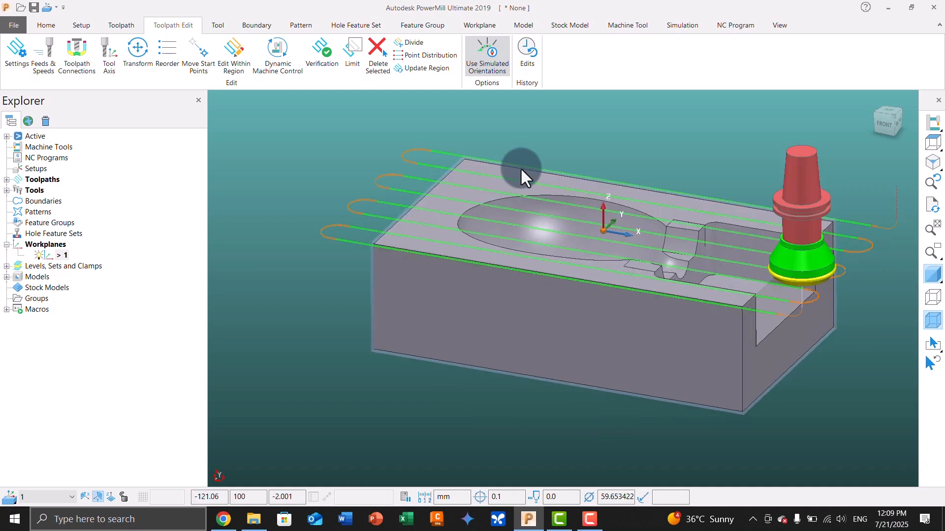
Step: Turn on the ViewMill simulation and hide toolpath 1 from the view
left_click(682, 27)
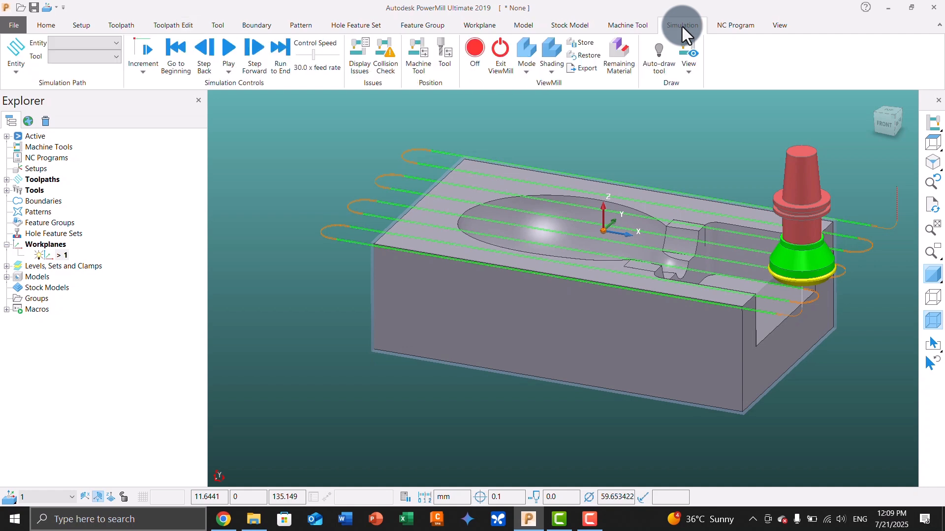
left_click(476, 49)
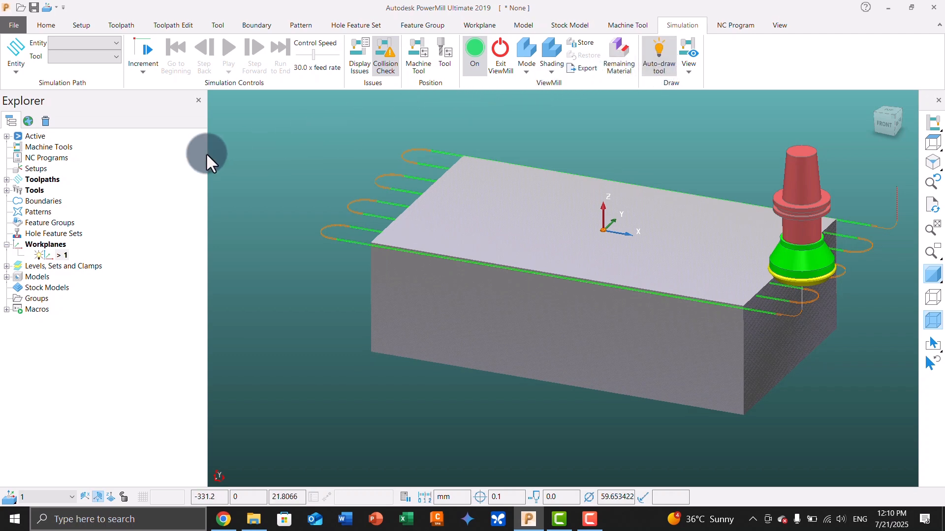
double_click(17, 180)
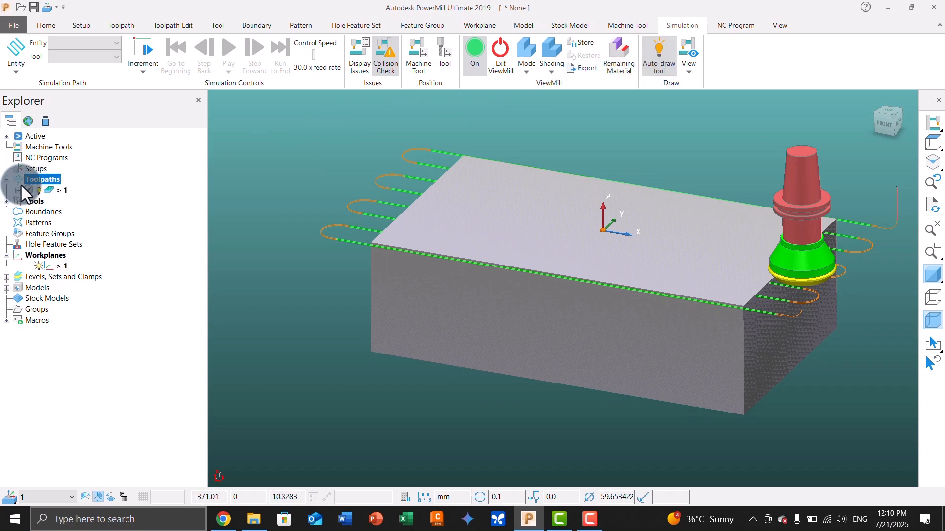
left_click(39, 190)
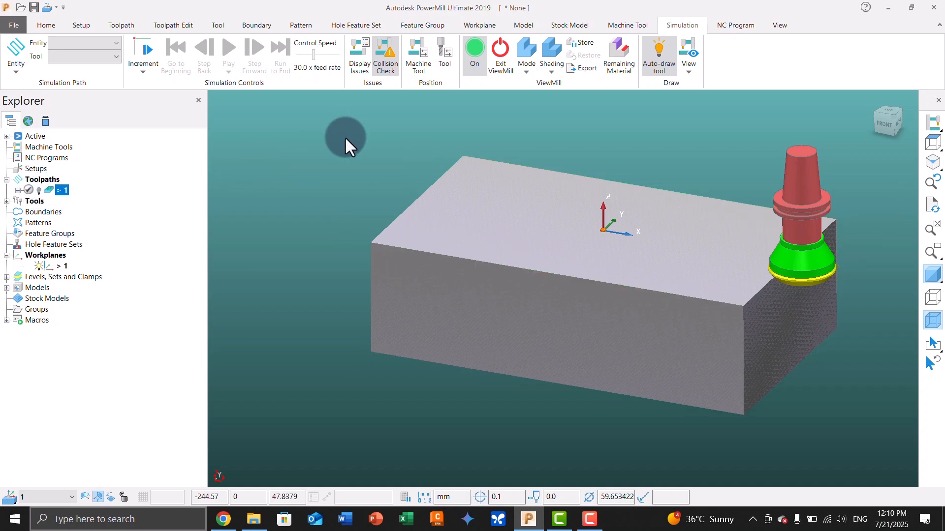
Step: Set the simulation speed to 9.0 x feed rate, choose toolpath 1 as the entity and start playback
left_click(304, 55)
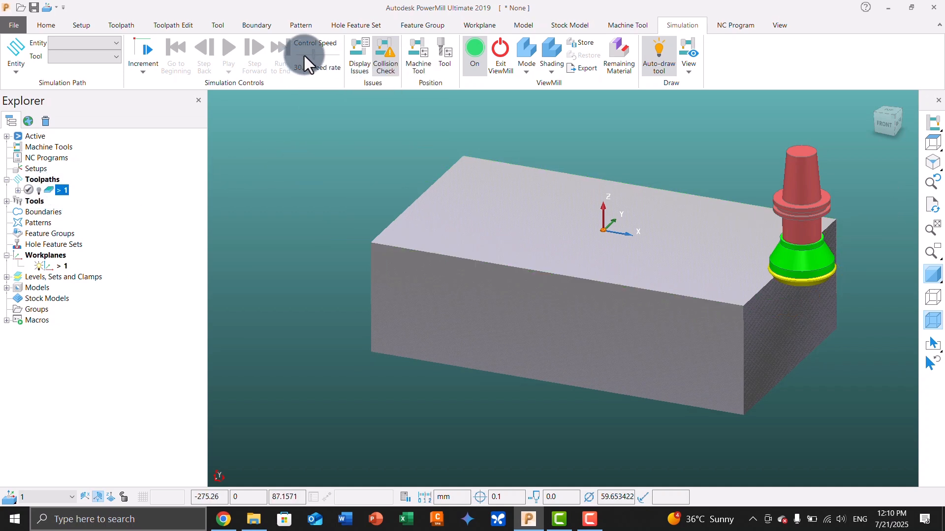
left_click(90, 46)
left_click(91, 43)
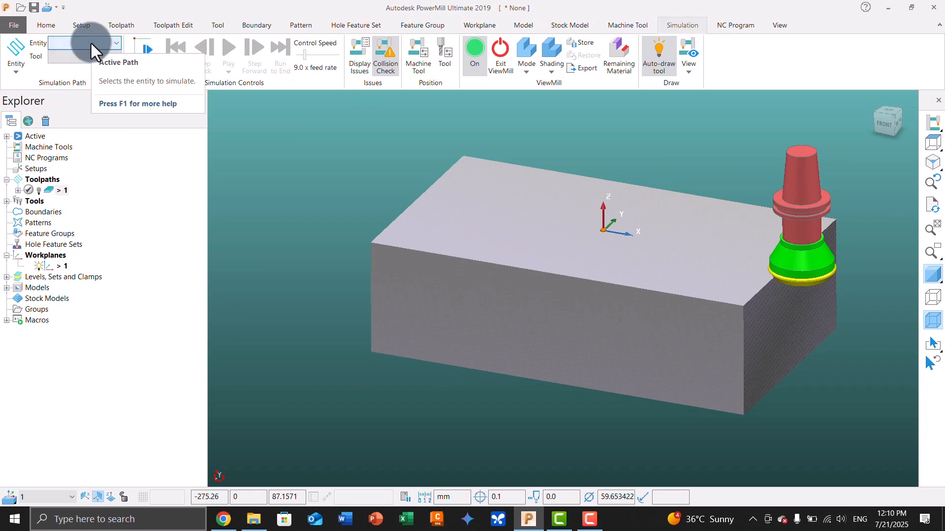
left_click(90, 43)
left_click(79, 90)
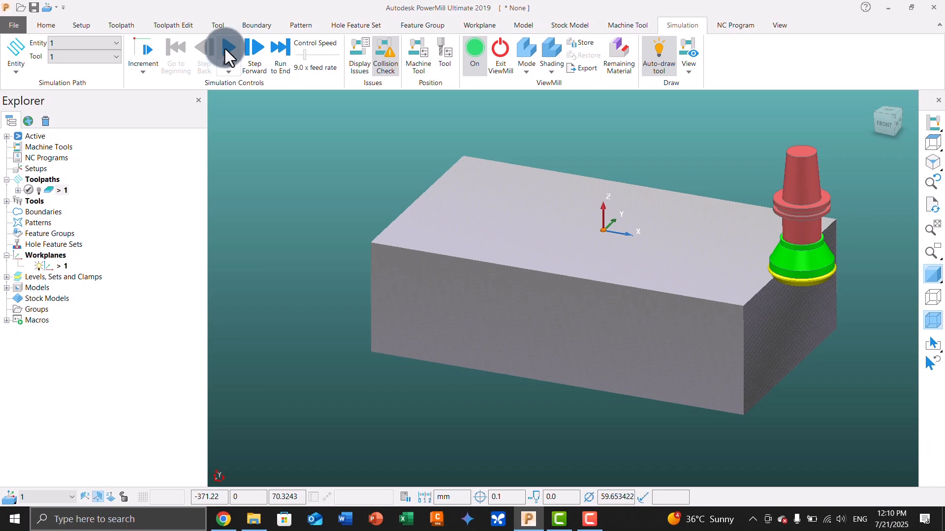
left_click(226, 47)
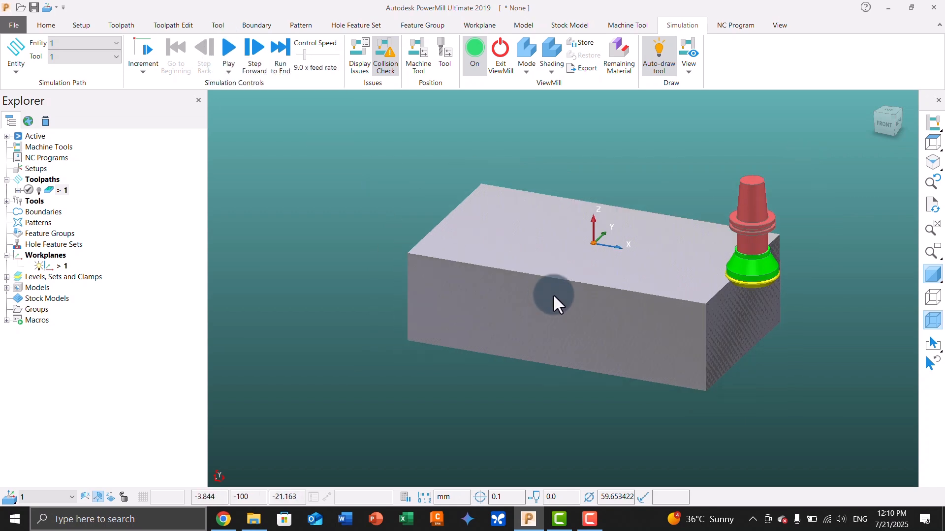